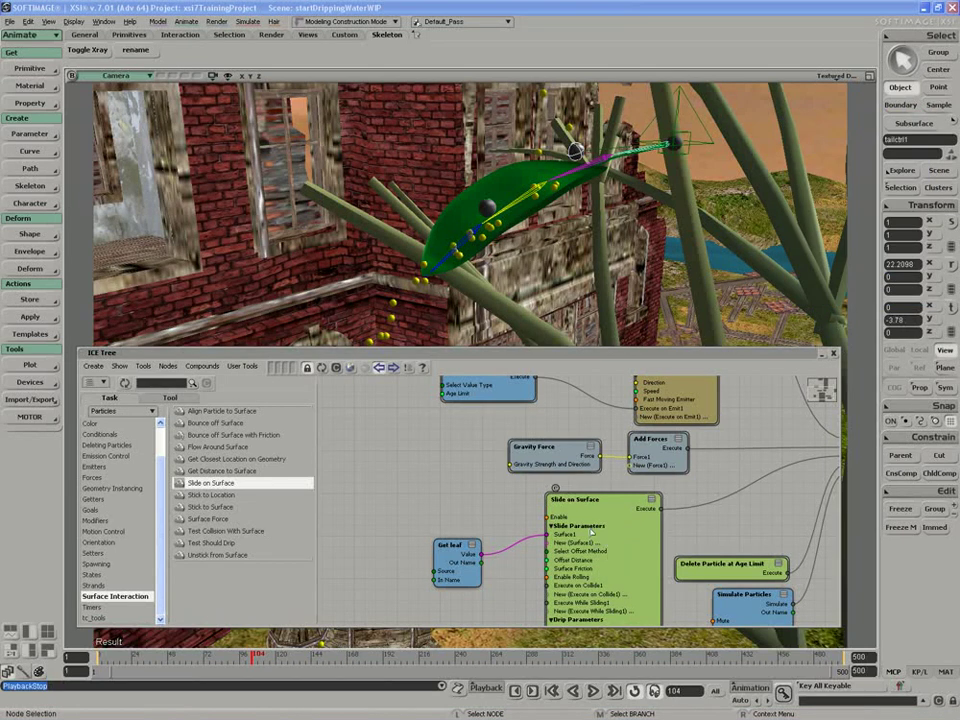
# Step: Open the Slide on Surface node's properties and place them clear of the leaf in the camera view
pyautogui.moveTo(569, 356); pyautogui.dragTo(579, 369)
pyautogui.press('s')
pyautogui.moveTo(537, 285); pyautogui.dragTo(586, 252)
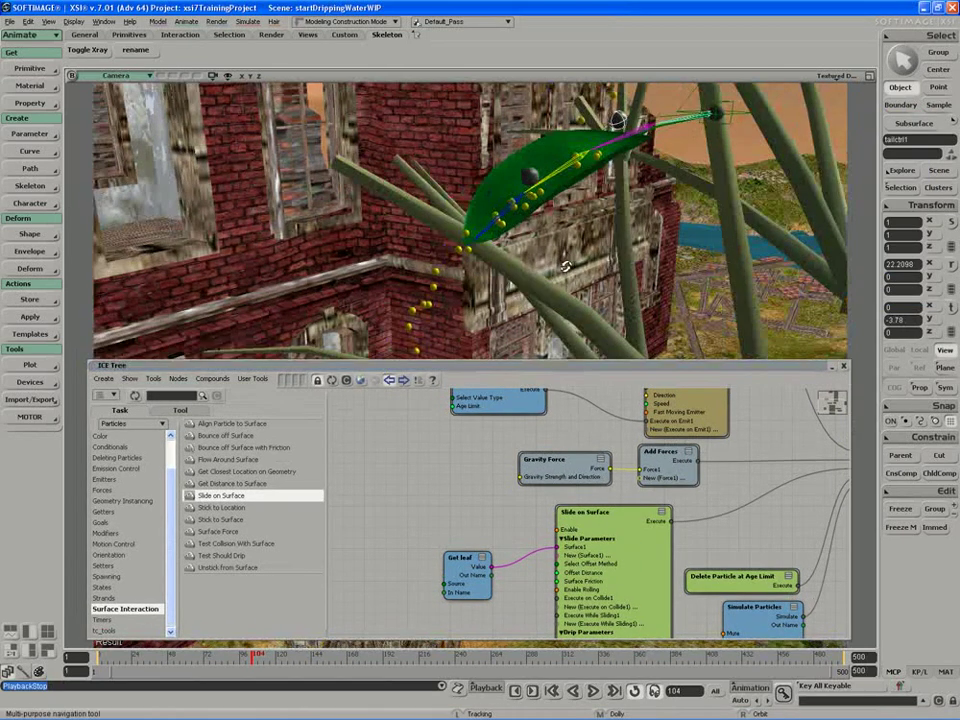
pyautogui.moveTo(586, 252); pyautogui.dragTo(535, 263, button='middle')
pyautogui.moveTo(532, 262); pyautogui.dragTo(524, 254, button='right')
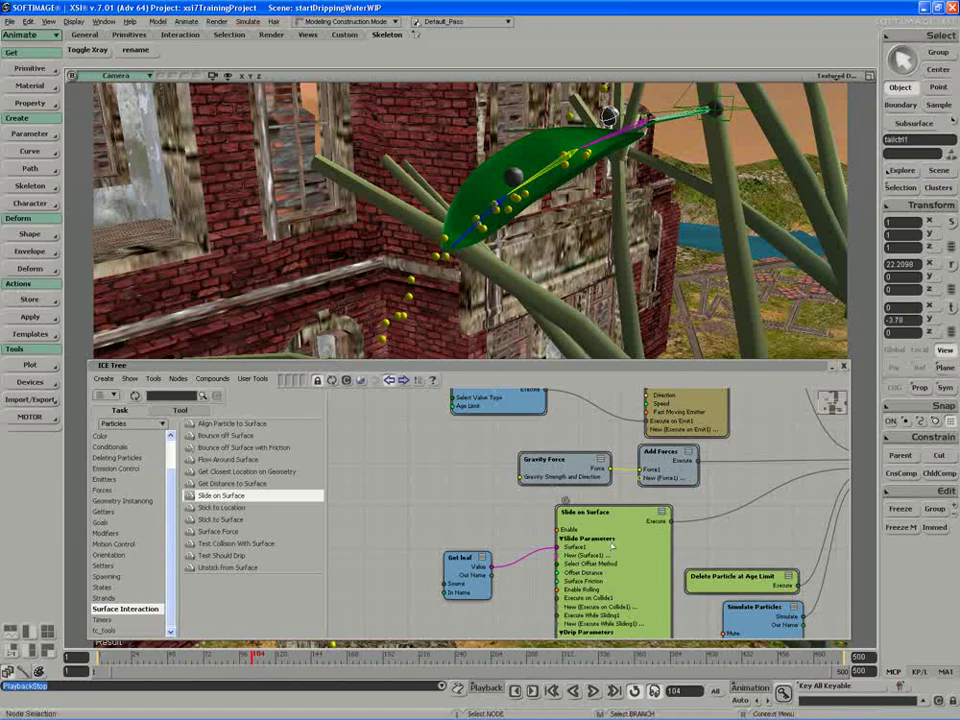
pyautogui.doubleClick(612, 545)
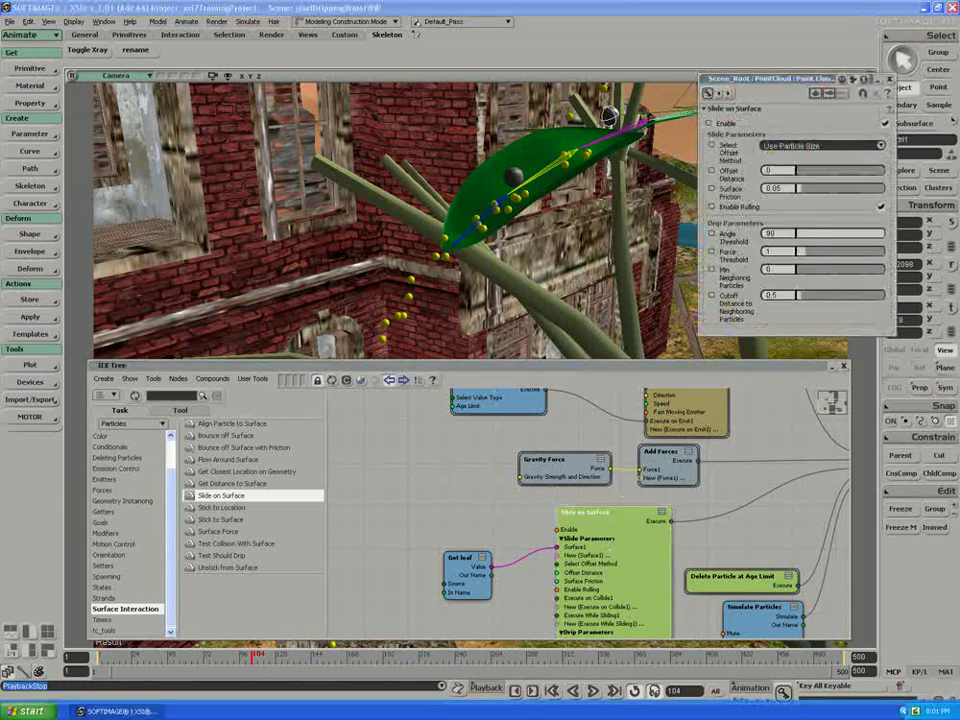
pyautogui.moveTo(770, 78); pyautogui.dragTo(159, 82)
pyautogui.press('s')
pyautogui.moveTo(510, 196); pyautogui.dragTo(512, 256, button='right')
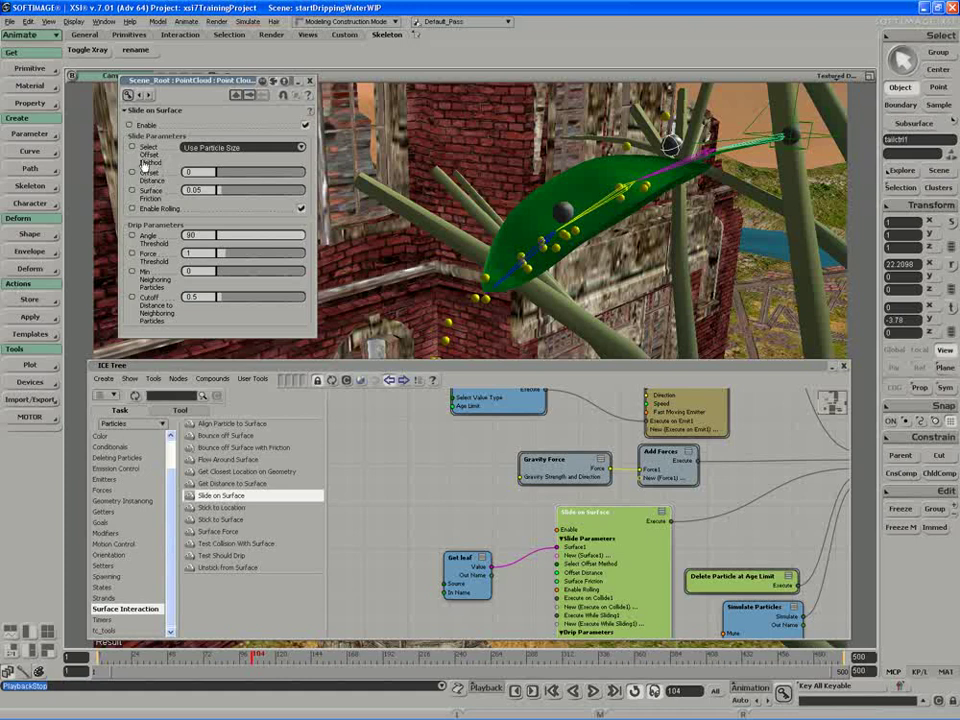
# Step: Choose Use Particle Size as the slide offset method and play the simulation from the start
pyautogui.click(197, 150)
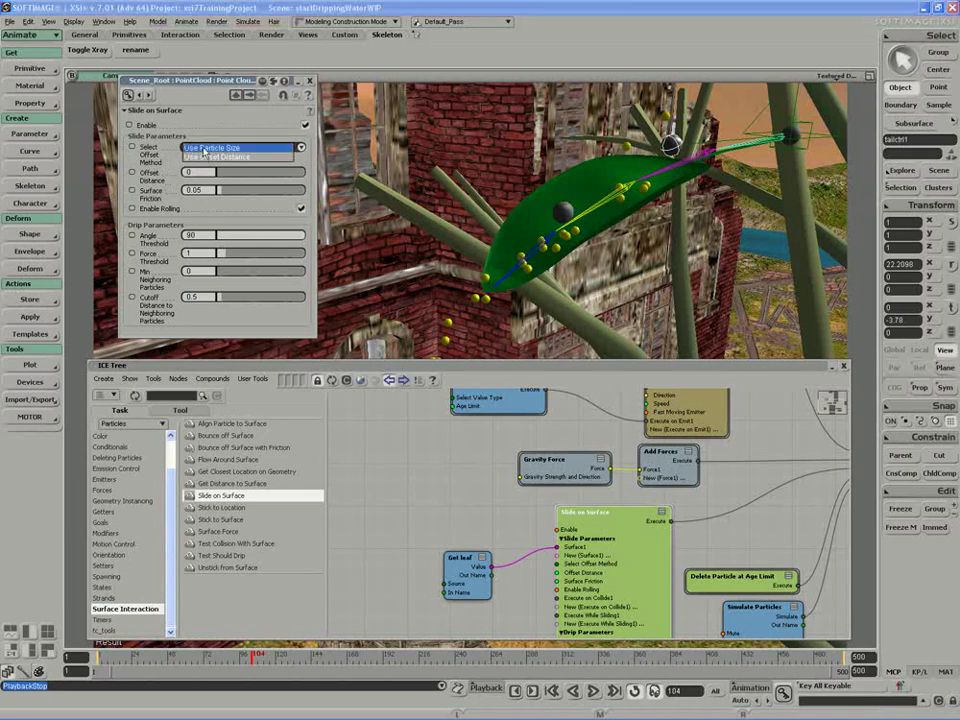
pyautogui.click(200, 147)
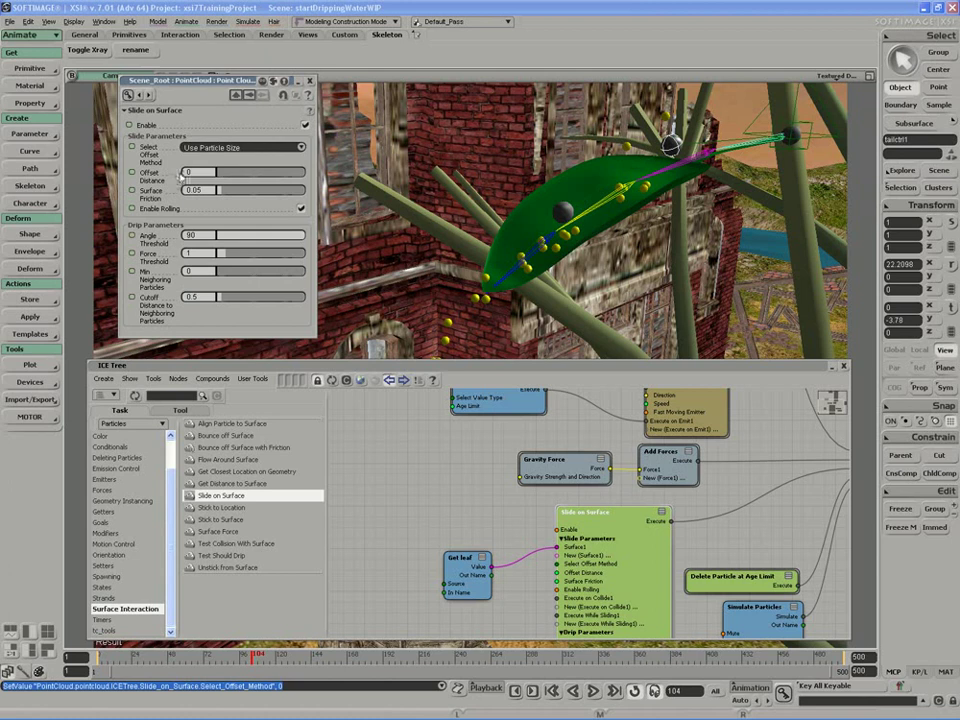
pyautogui.middleClick(593, 691)
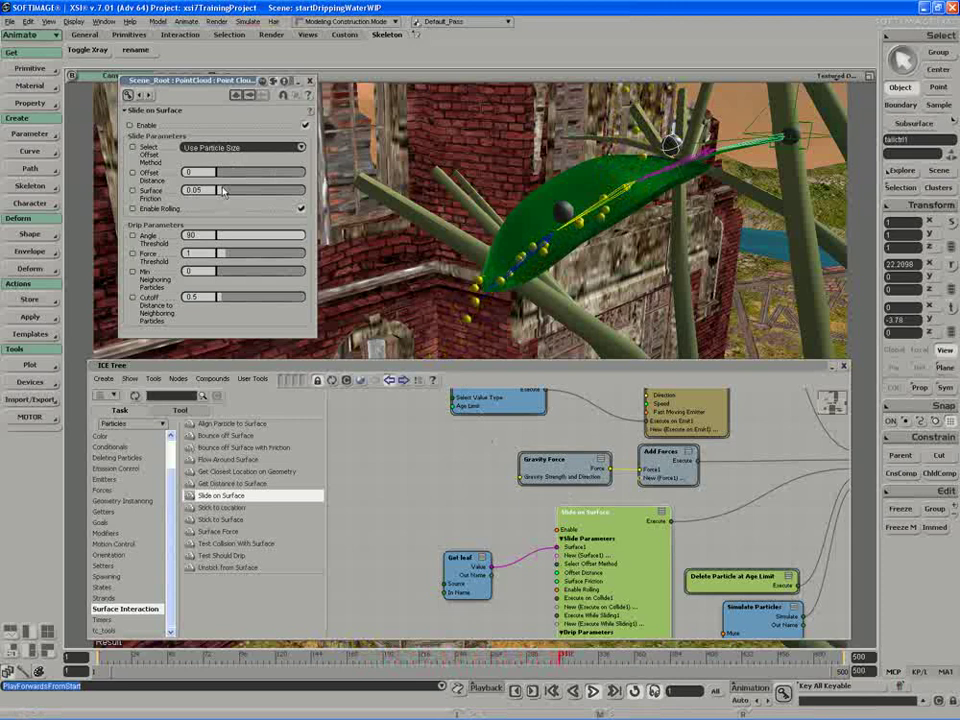
# Step: Raise the Slide on Surface node's Surface Friction to 0.32 and examine the drops on the leaf up close
pyautogui.moveTo(226, 191); pyautogui.dragTo(253, 206)
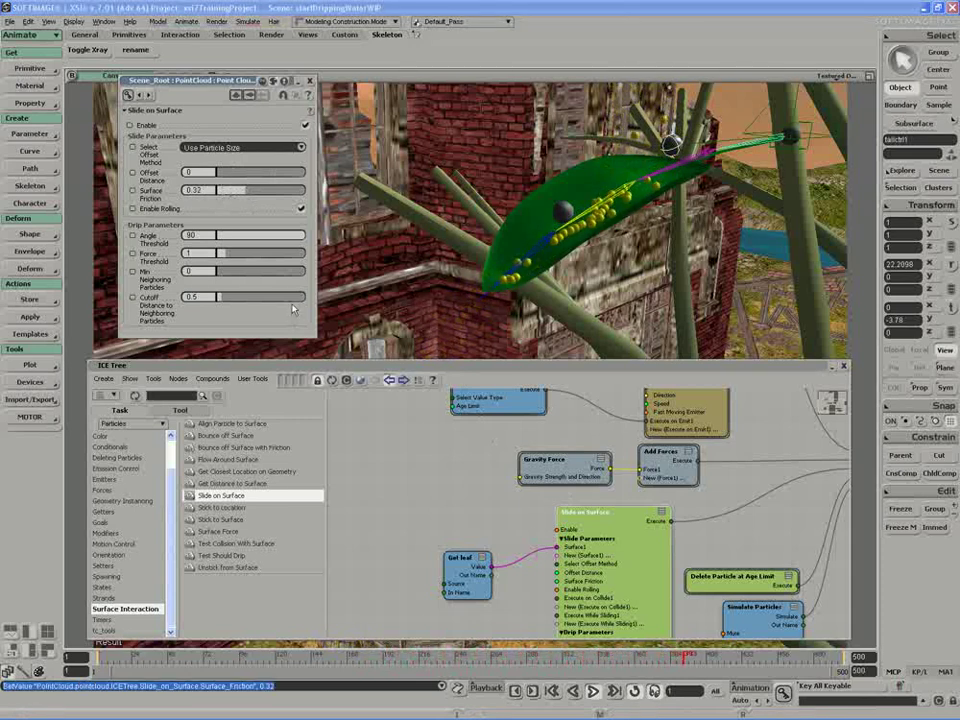
pyautogui.press('s')
pyautogui.moveTo(455, 205); pyautogui.dragTo(530, 180, button='middle')
pyautogui.moveTo(530, 180); pyautogui.dragTo(476, 273)
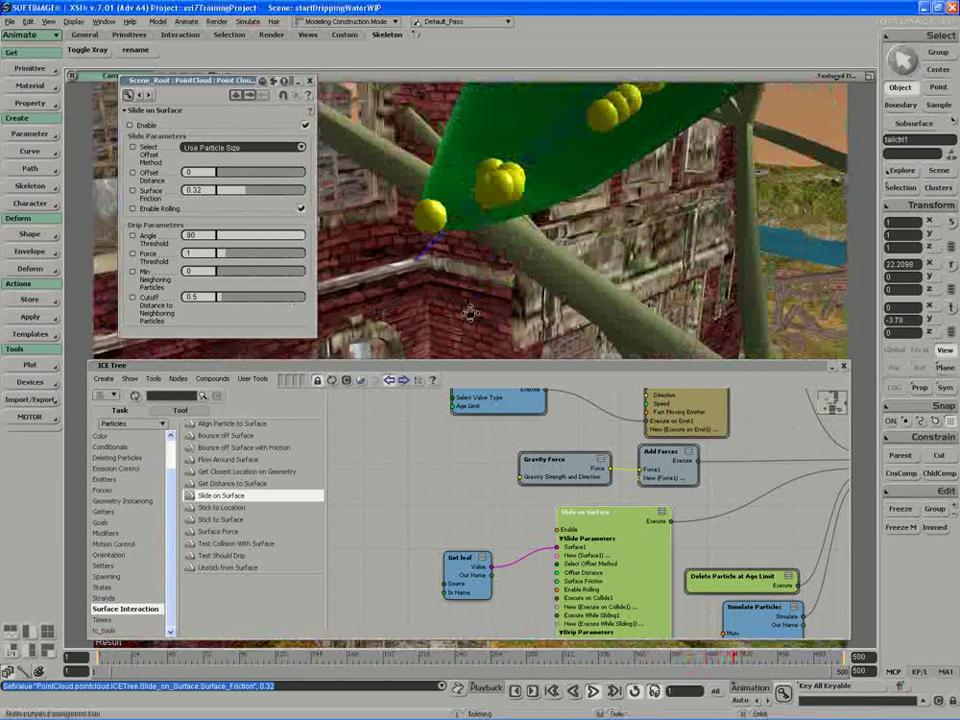
pyautogui.moveTo(476, 273)
pyautogui.mouseDown(button='middle')
pyautogui.moveTo(461, 289)
pyautogui.moveTo(450, 284)
pyautogui.moveTo(461, 279)
pyautogui.mouseUp(button='middle')
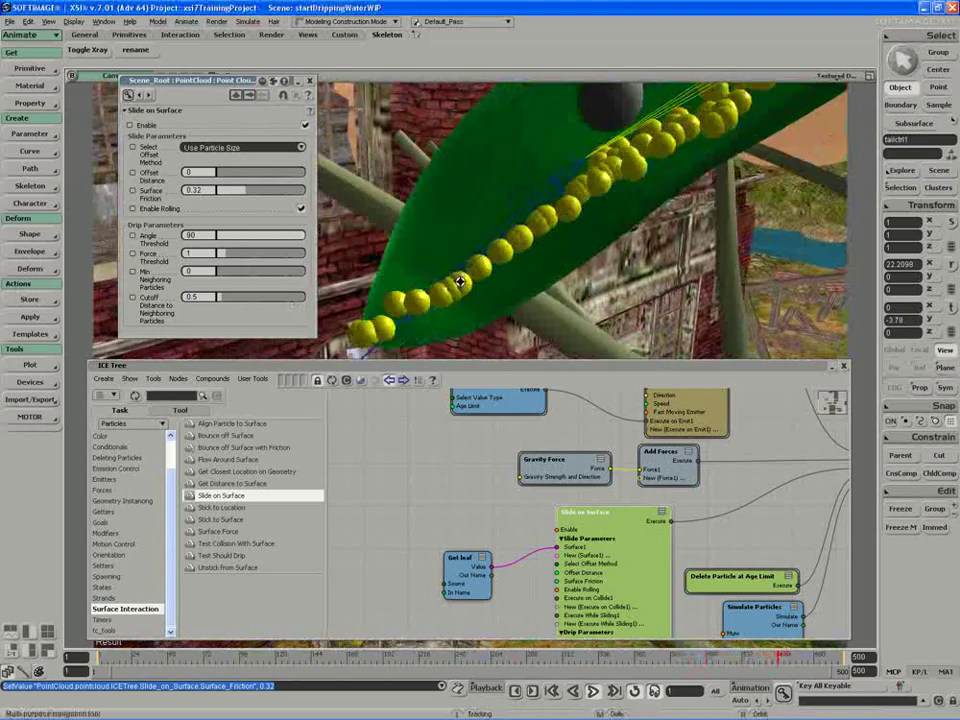
pyautogui.moveTo(476, 246); pyautogui.dragTo(453, 310)
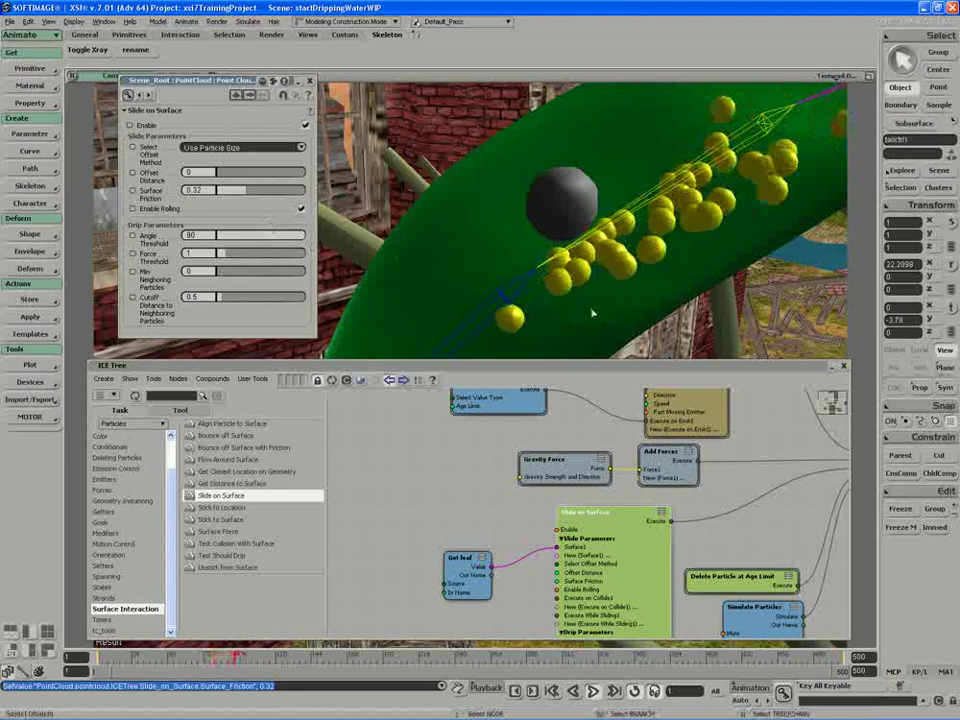
pyautogui.moveTo(593, 311); pyautogui.dragTo(561, 276, button='middle')
# Step: Lower the Surface Friction to 0.118, check the drops along the leaf, and fine-tune it to 0.136
pyautogui.moveTo(244, 191); pyautogui.dragTo(229, 191)
pyautogui.press('s')
pyautogui.moveTo(412, 338); pyautogui.dragTo(517, 279)
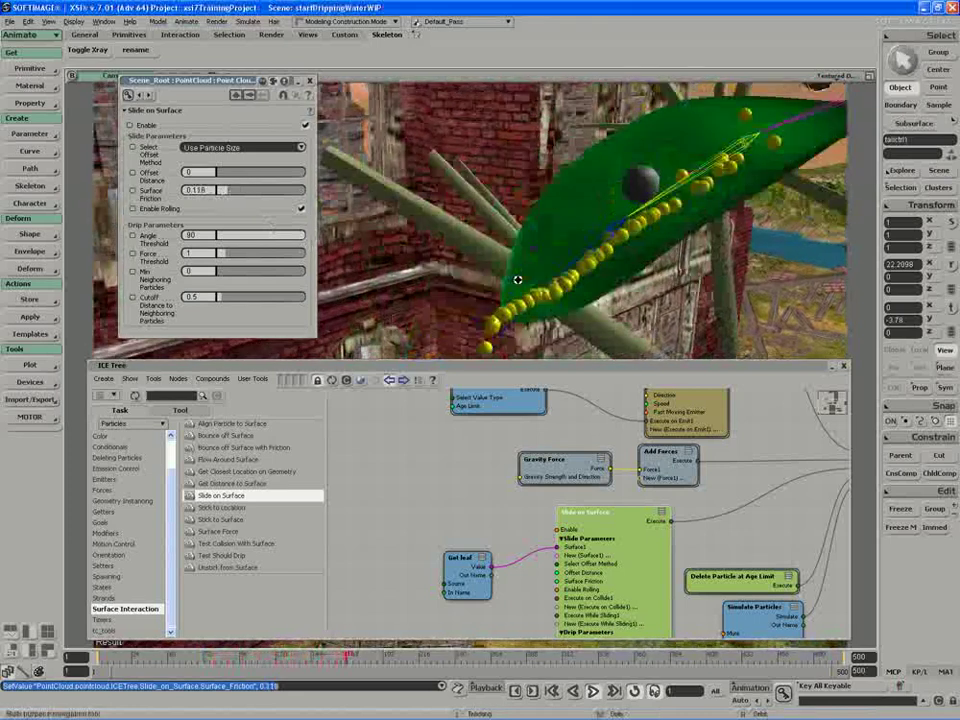
pyautogui.moveTo(517, 279); pyautogui.dragTo(536, 276, button='middle')
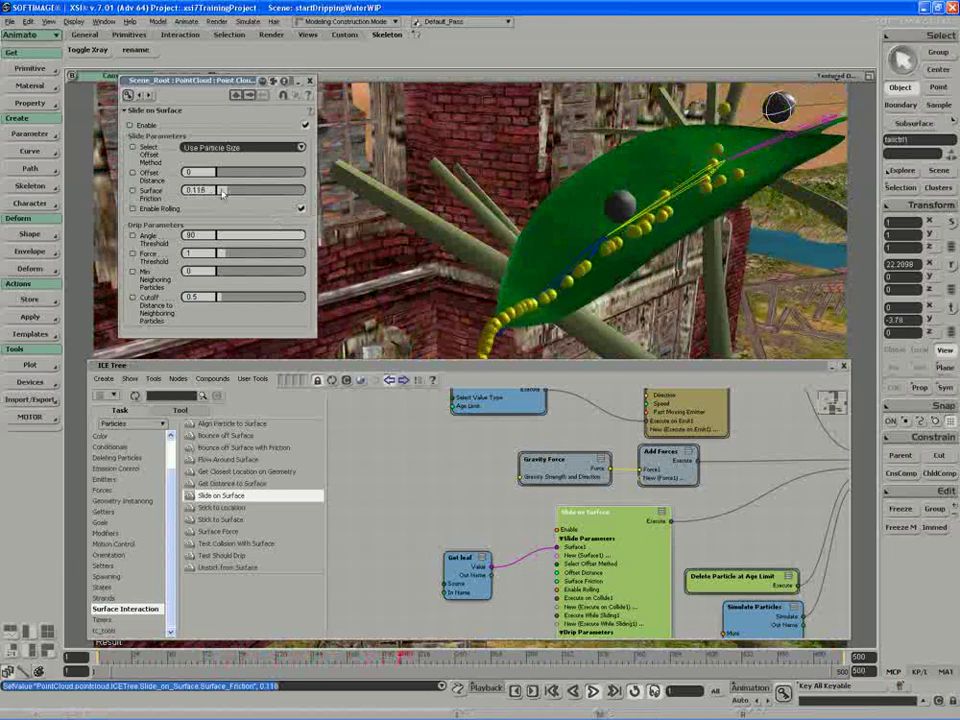
pyautogui.moveTo(226, 195); pyautogui.dragTo(229, 196)
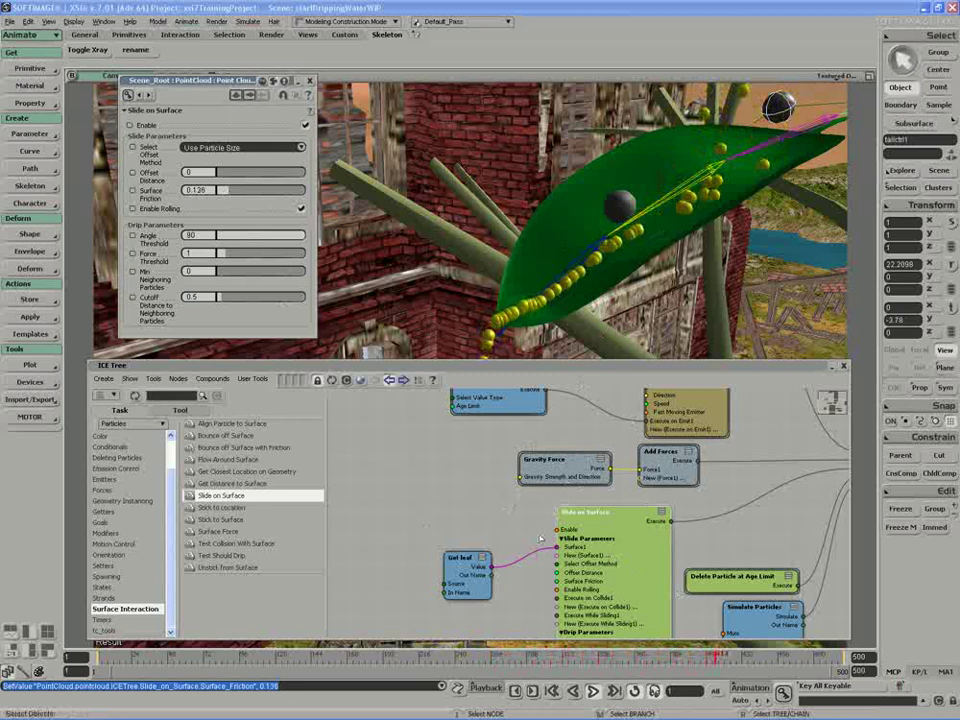
pyautogui.moveTo(456, 581); pyautogui.dragTo(459, 574, button='middle')
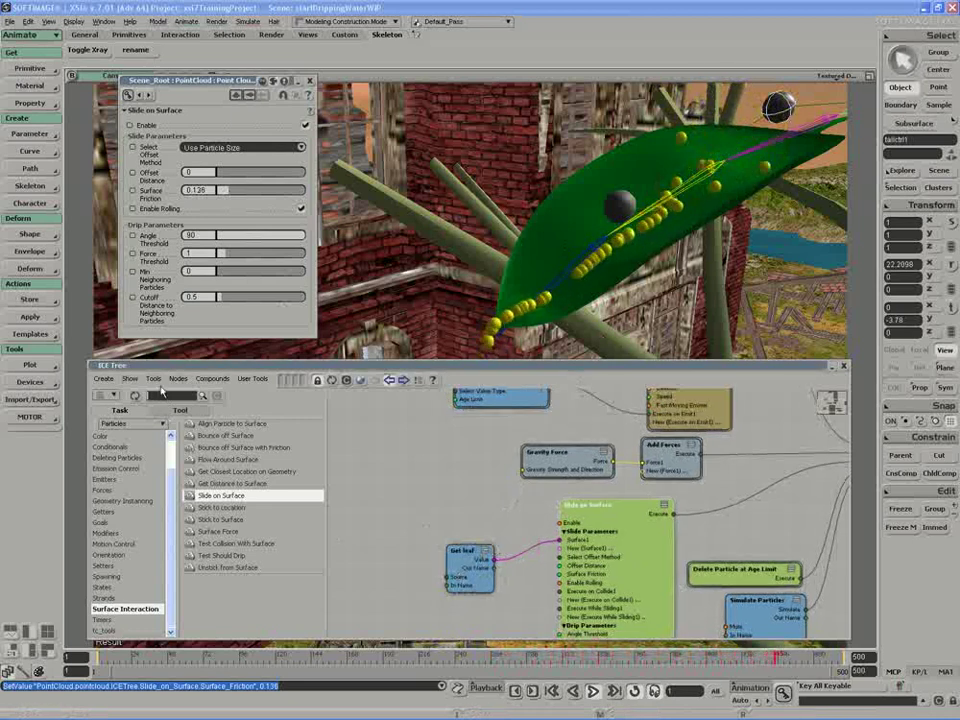
pyautogui.click(160, 395)
pyautogui.write('randmo')
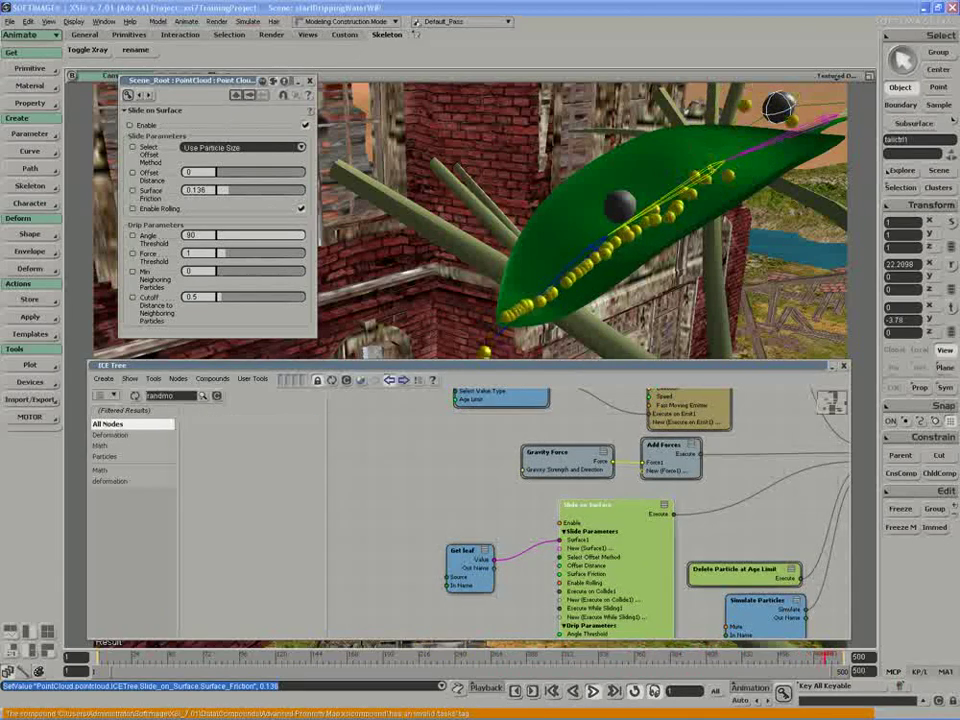
pyautogui.press('BackSpace')
pyautogui.press('BackSpace')
pyautogui.press('BackSpace')
pyautogui.press('BackSpace')
pyautogui.press('BackSpace')
pyautogui.press('BackSpace')
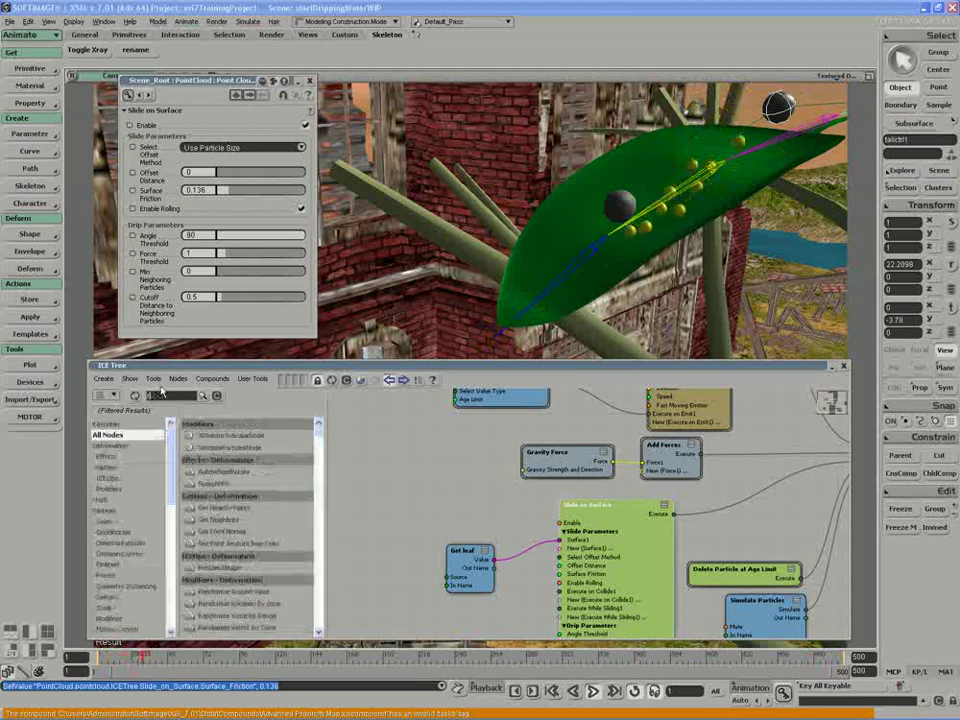
# Step: Find "turbulize", add a Turbulize Value by Range node below Get leaf, and connect its Value to Slide on Surface's Surface Friction
pyautogui.write('turbulize')
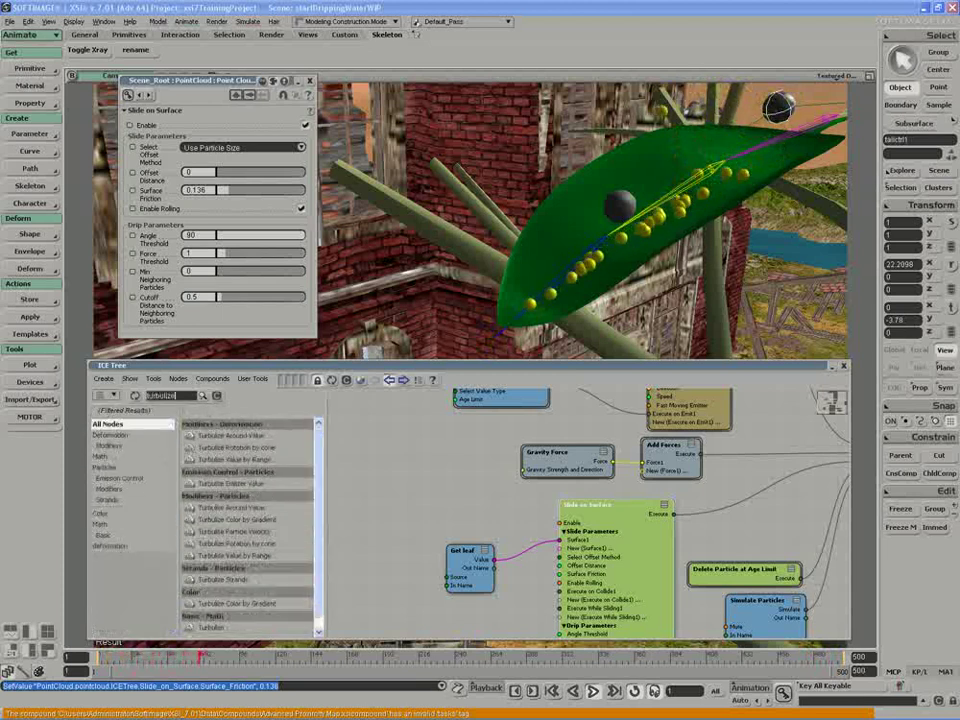
pyautogui.moveTo(226, 461); pyautogui.dragTo(364, 491)
pyautogui.moveTo(483, 587); pyautogui.dragTo(491, 535)
pyautogui.moveTo(422, 526); pyautogui.dragTo(457, 601)
pyautogui.moveTo(457, 601); pyautogui.dragTo(537, 549)
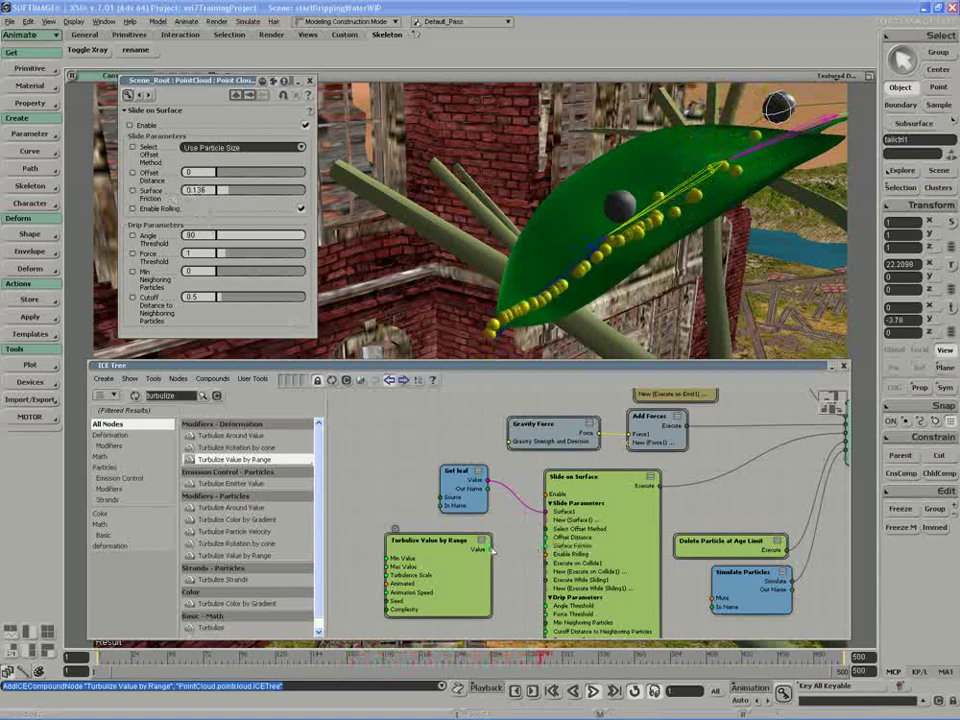
pyautogui.moveTo(491, 551); pyautogui.dragTo(547, 547)
# Step: Set the Turbulize Value by Range node's Max Value to 0.15 and check the drops on the leaf
pyautogui.click(455, 568)
pyautogui.click(454, 569)
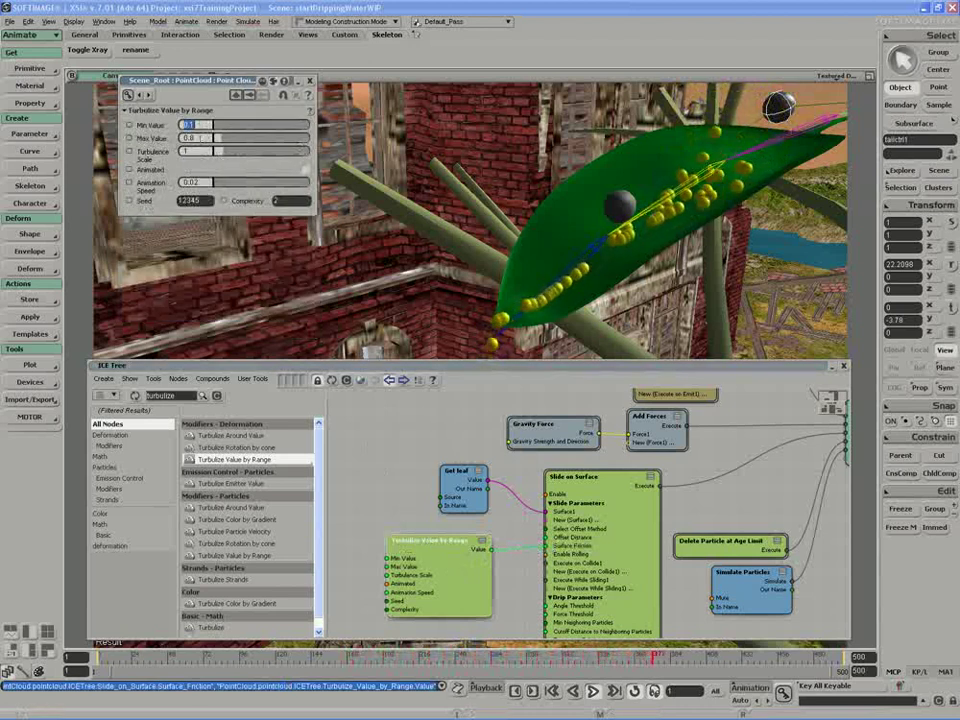
pyautogui.click(192, 137)
pyautogui.write('15')
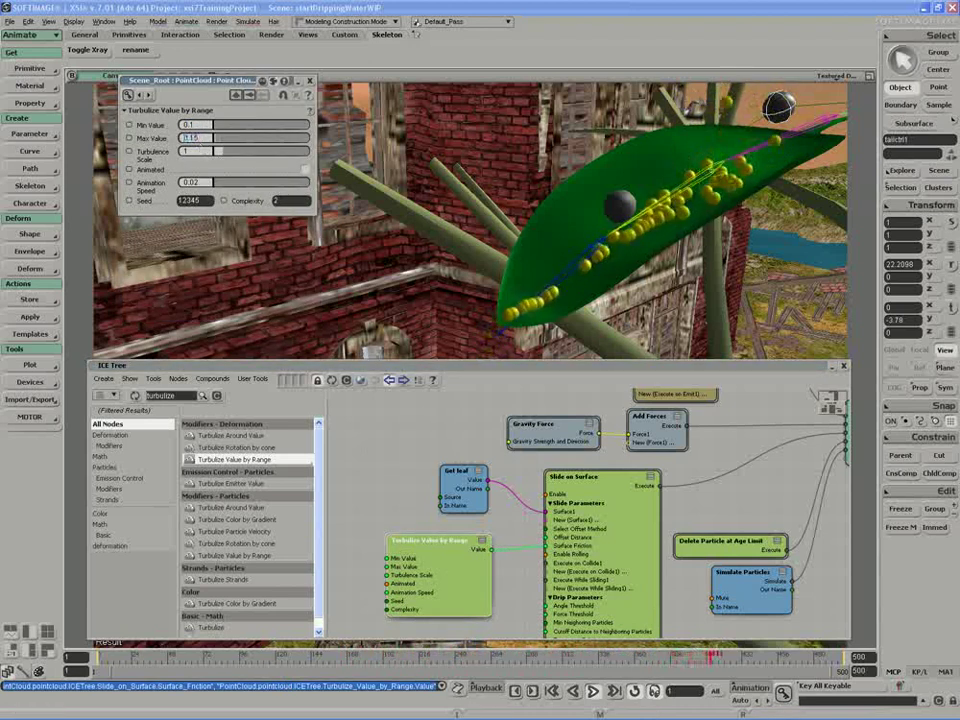
pyautogui.press('Return')
pyautogui.press('s')
pyautogui.moveTo(491, 289); pyautogui.dragTo(466, 246, button='right')
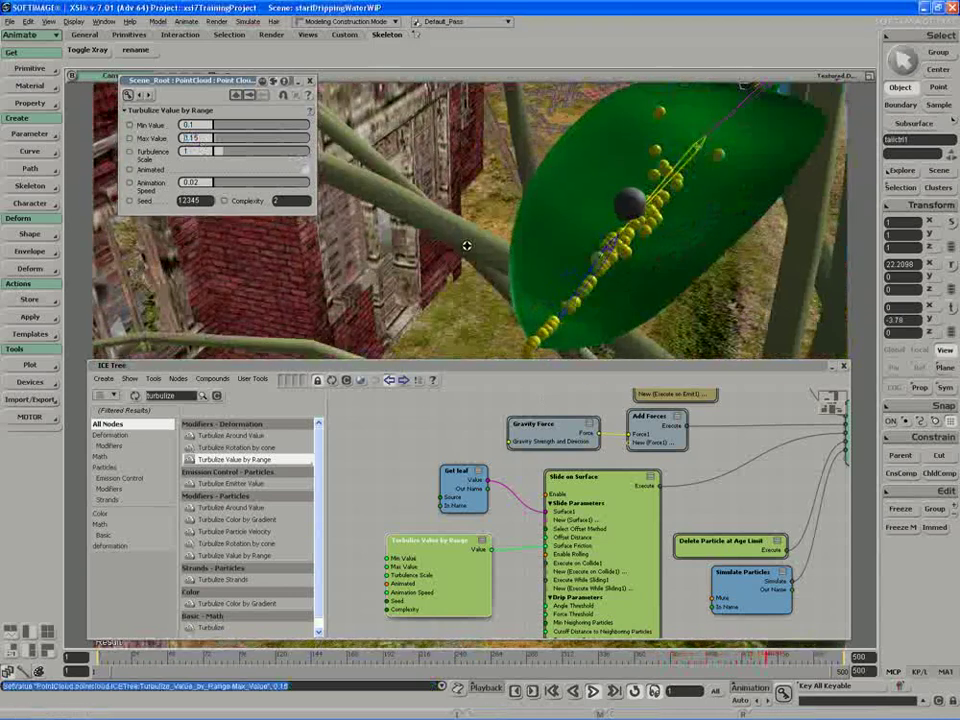
# Step: Turn on Animated for the turbulence node, set its Turbulence Scale to 10, and inspect the sliding drops
pyautogui.click(305, 169)
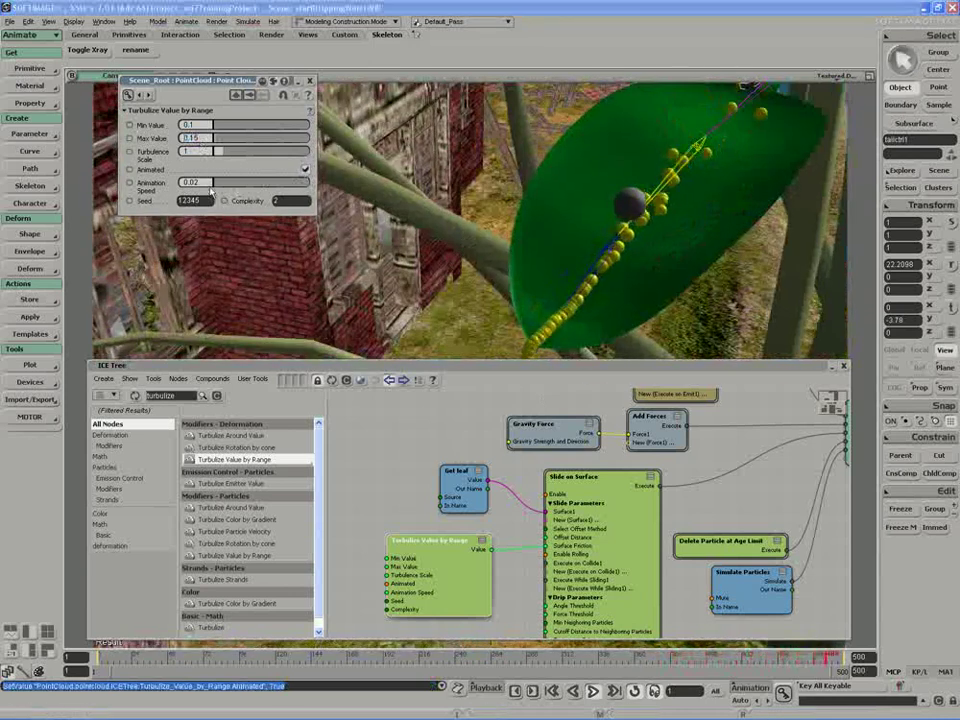
pyautogui.moveTo(226, 155); pyautogui.dragTo(326, 157)
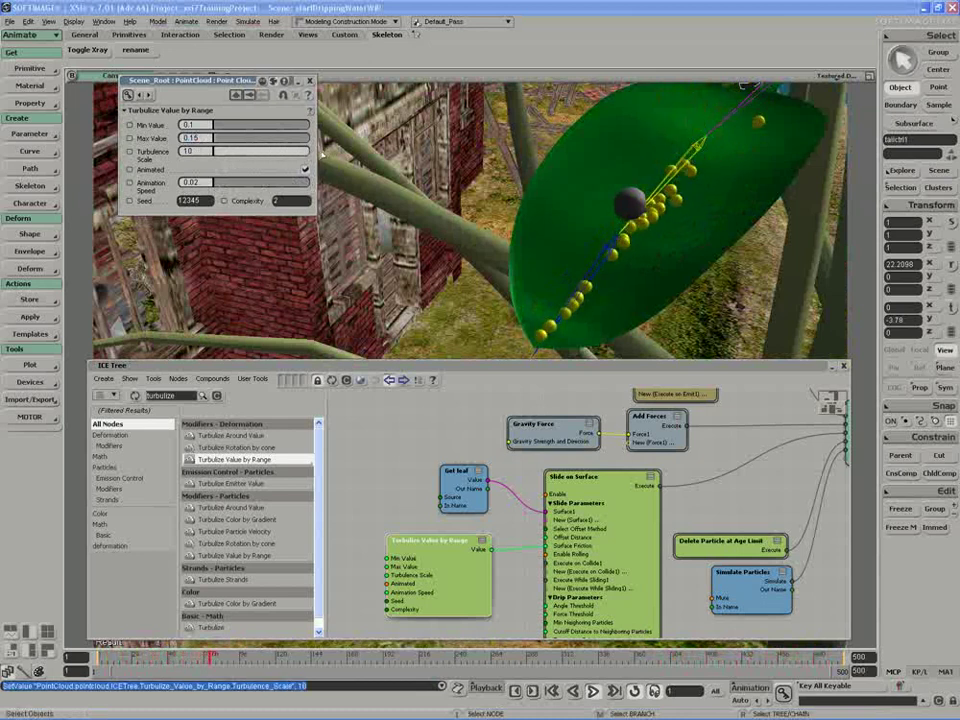
pyautogui.scroll(-1, 520, 500)
pyautogui.moveTo(499, 332); pyautogui.dragTo(501, 338, button='right')
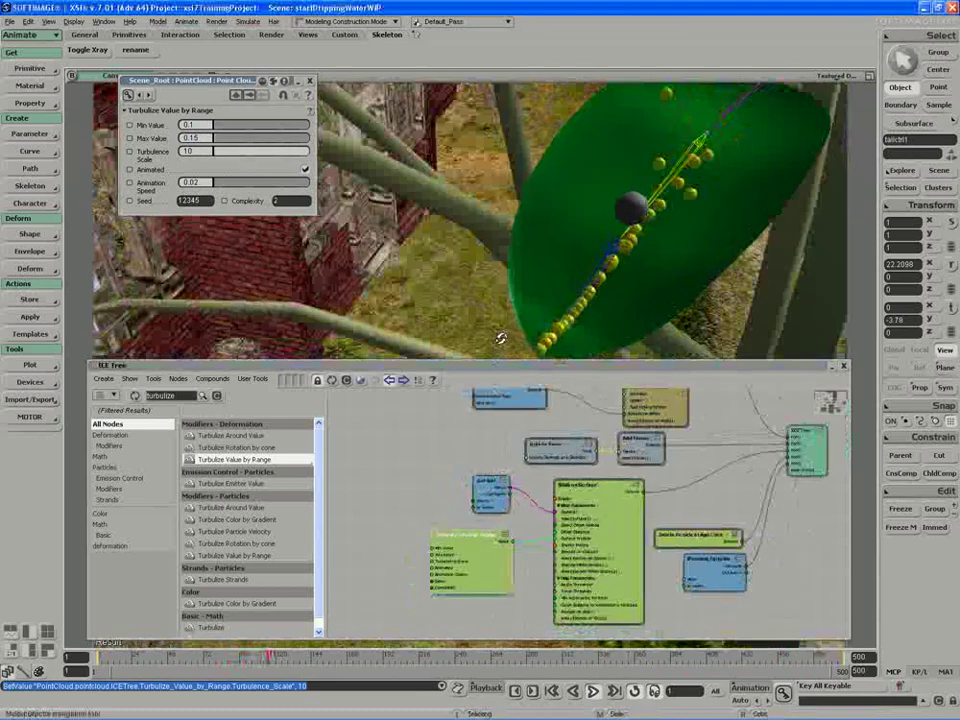
pyautogui.moveTo(497, 339); pyautogui.dragTo(606, 247)
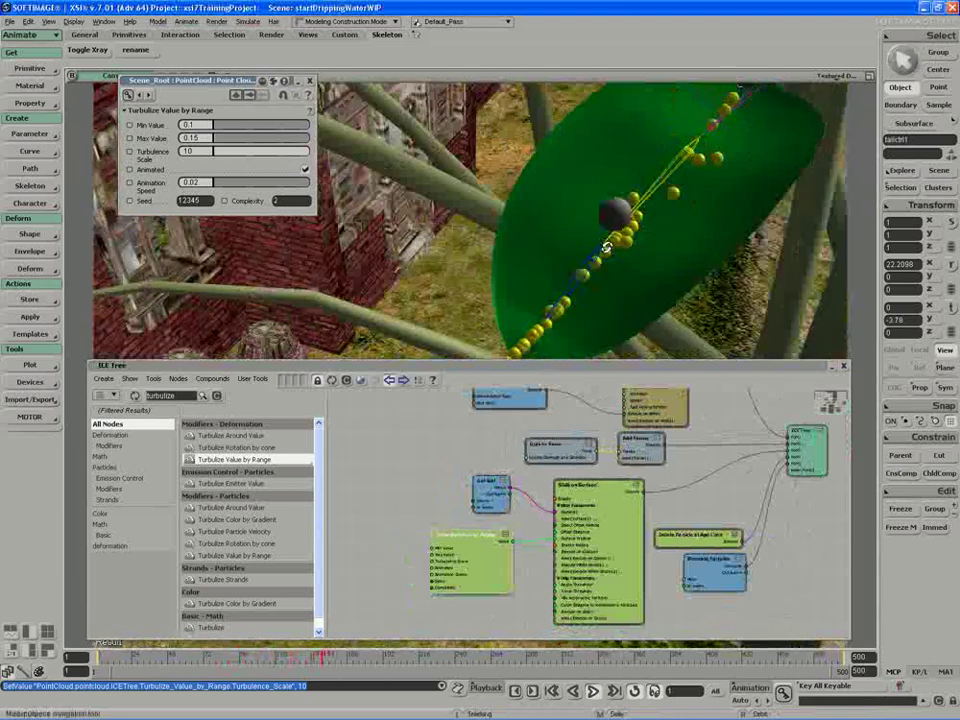
pyautogui.moveTo(607, 247); pyautogui.dragTo(564, 240, button='right')
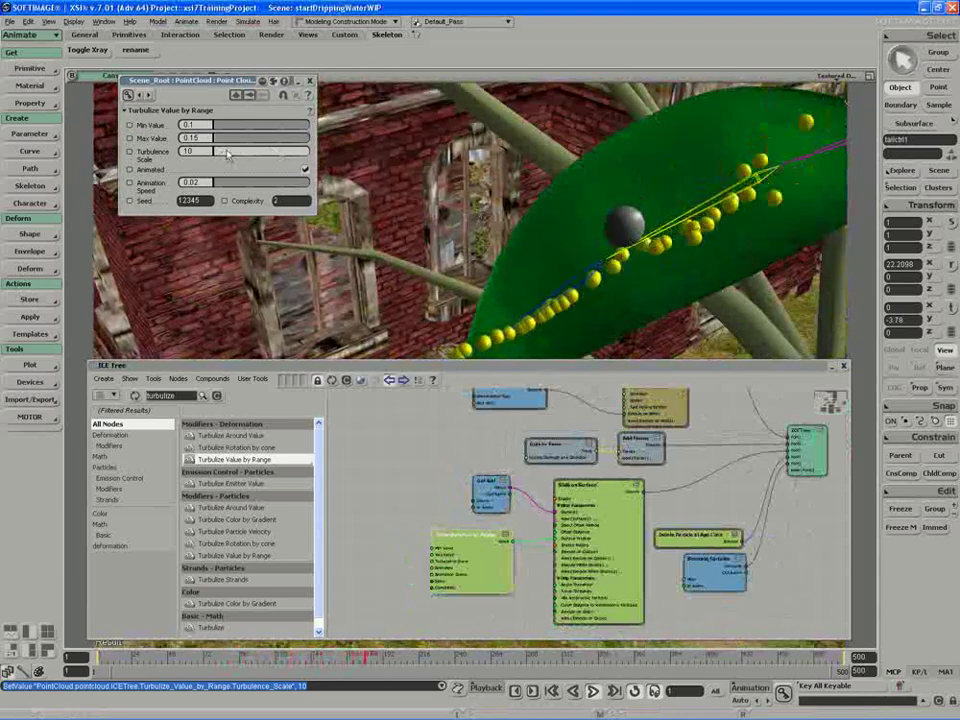
# Step: Set the turbulence node's Min Value to 0.072, Max Value to 0.566, Turbulence Scale to 2.075 and Complexity to 4
pyautogui.moveTo(227, 152)
pyautogui.mouseDown()
pyautogui.moveTo(216, 152)
pyautogui.moveTo(244, 139)
pyautogui.moveTo(222, 145)
pyautogui.mouseUp()
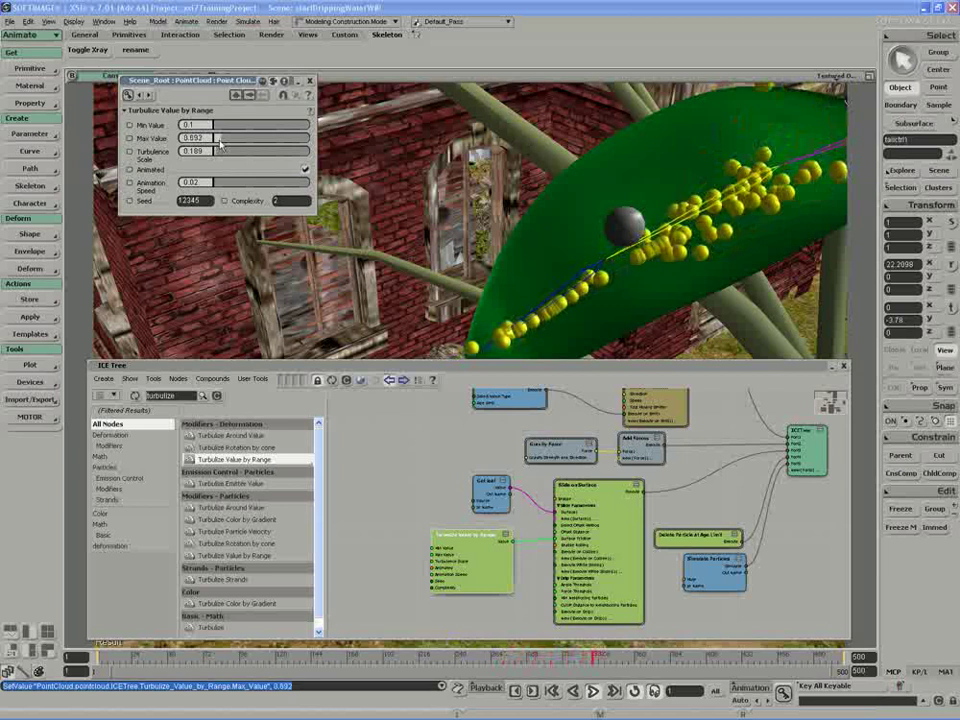
pyautogui.moveTo(220, 145); pyautogui.dragTo(219, 143)
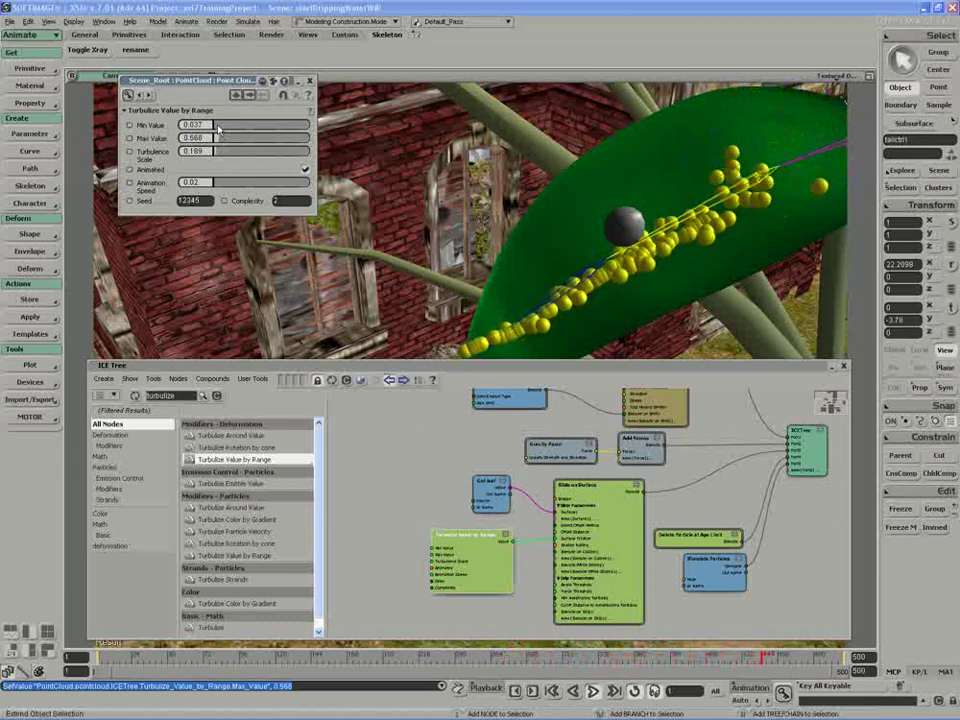
pyautogui.moveTo(216, 126); pyautogui.dragTo(240, 152)
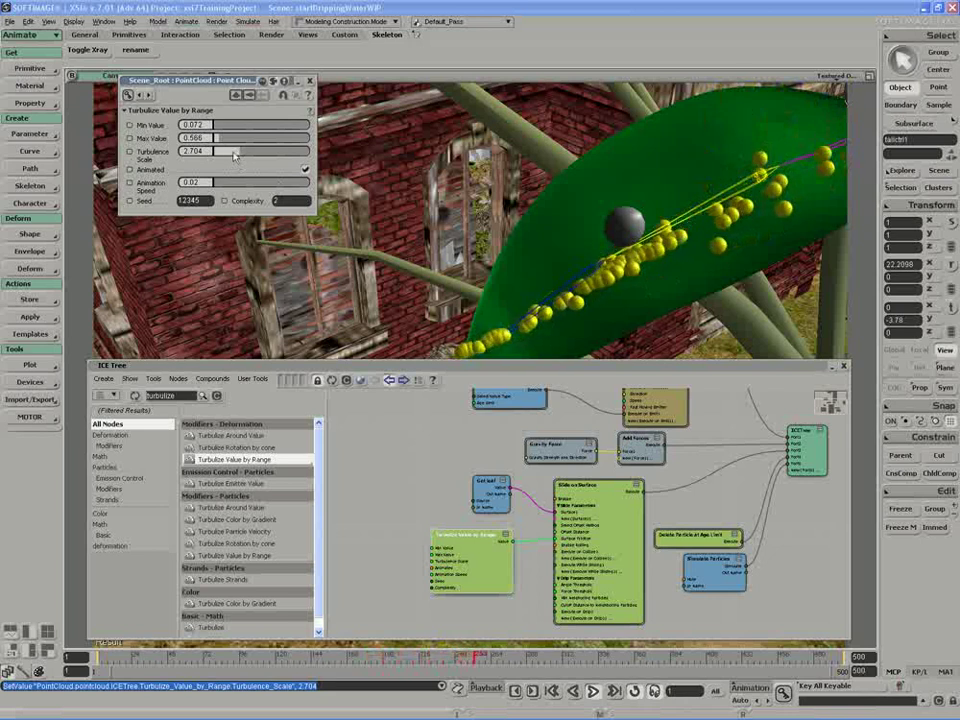
pyautogui.moveTo(237, 155); pyautogui.dragTo(221, 152)
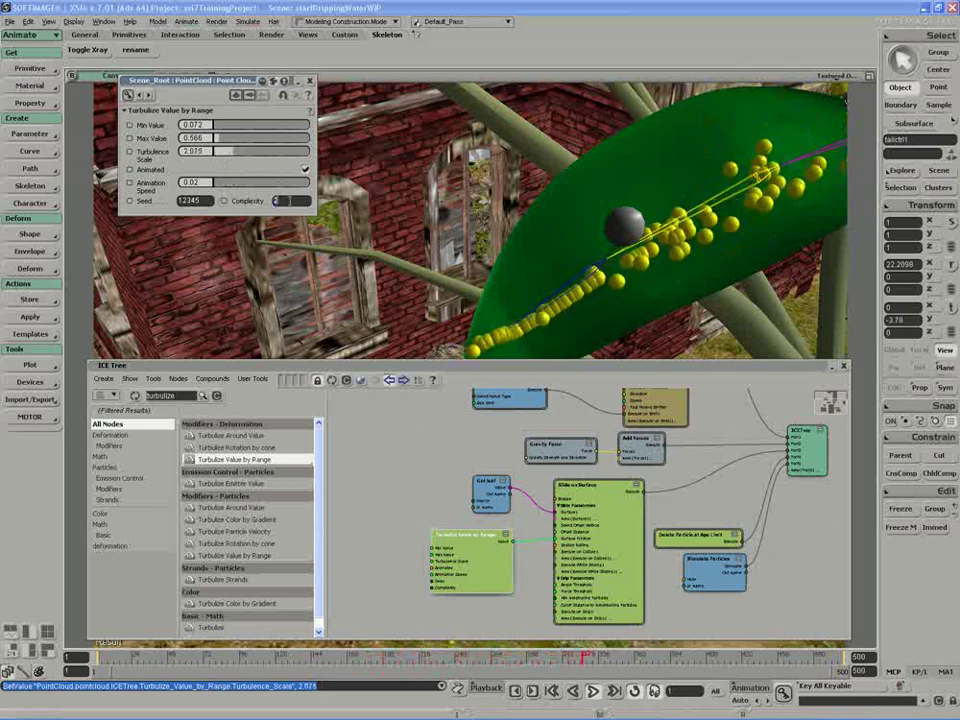
pyautogui.write('4')
pyautogui.press('Return')
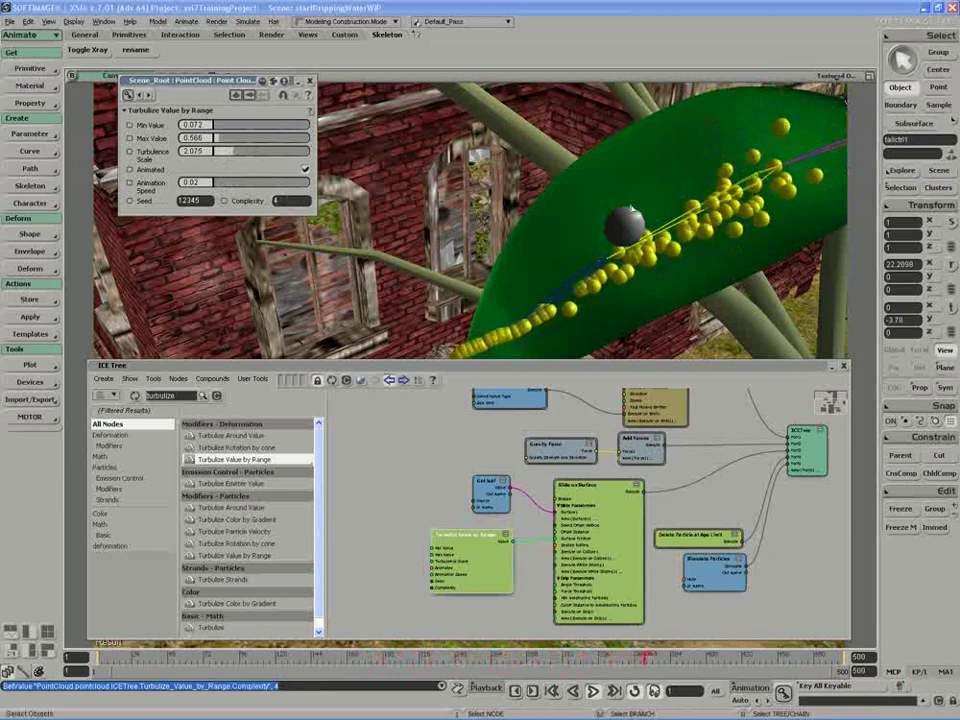
# Step: Scale the raindropEmitter grid above the leaf to about 1.14 in X and 1.94 in Z
pyautogui.press('s')
pyautogui.moveTo(632, 209)
pyautogui.mouseDown(button='middle')
pyautogui.moveTo(636, 188)
pyautogui.moveTo(622, 190)
pyautogui.mouseUp(button='middle')
pyautogui.press('s')
pyautogui.moveTo(622, 195); pyautogui.dragTo(672, 197, button='right')
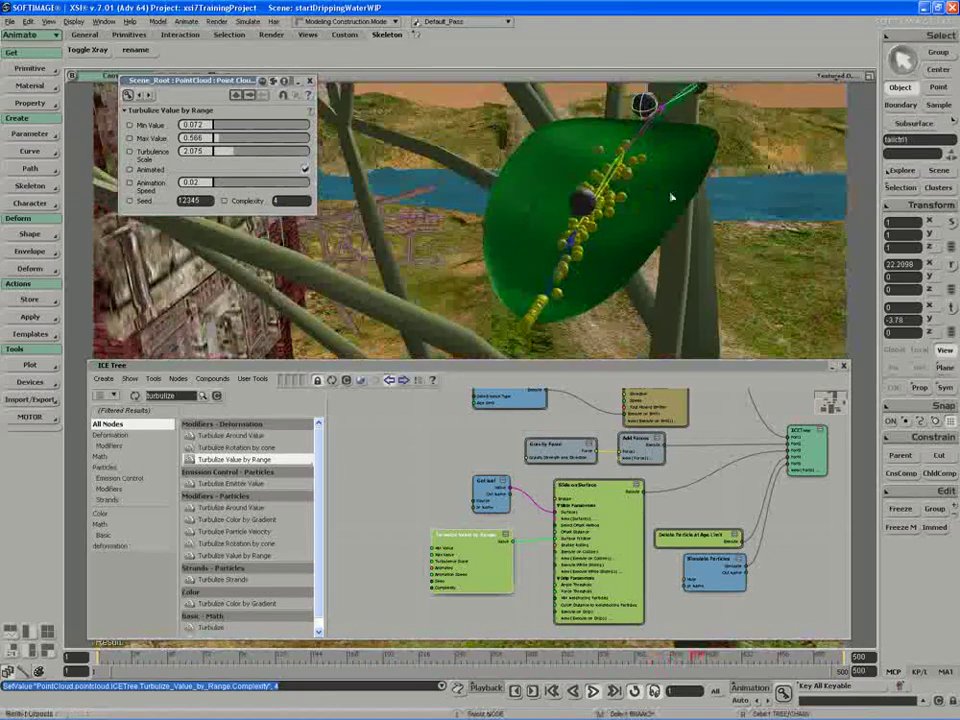
pyautogui.moveTo(672, 197); pyautogui.dragTo(580, 125)
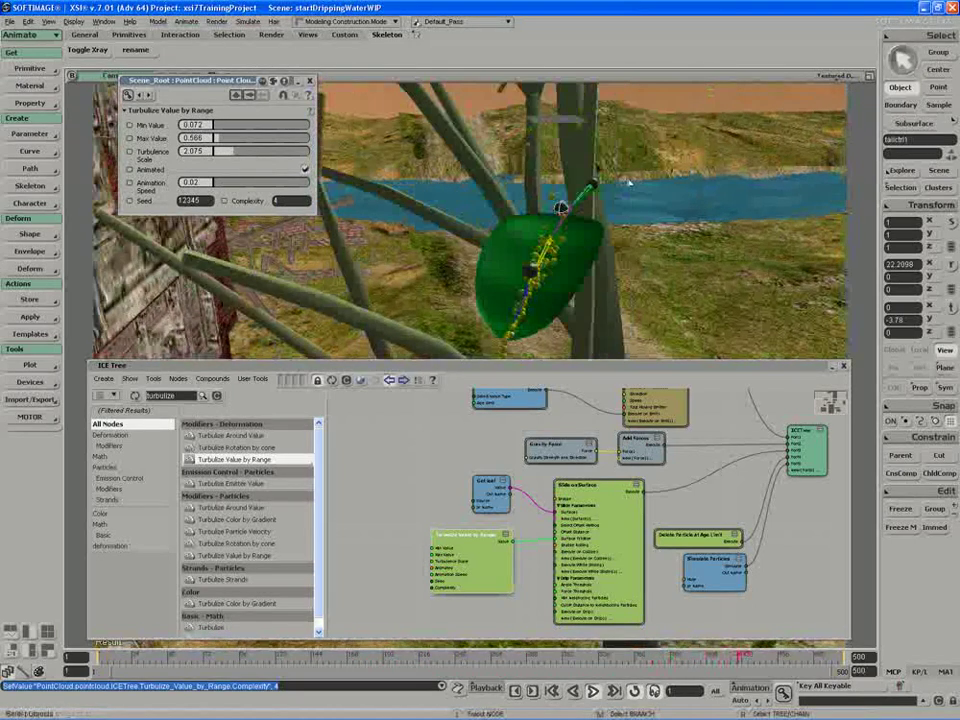
pyautogui.click(560, 117)
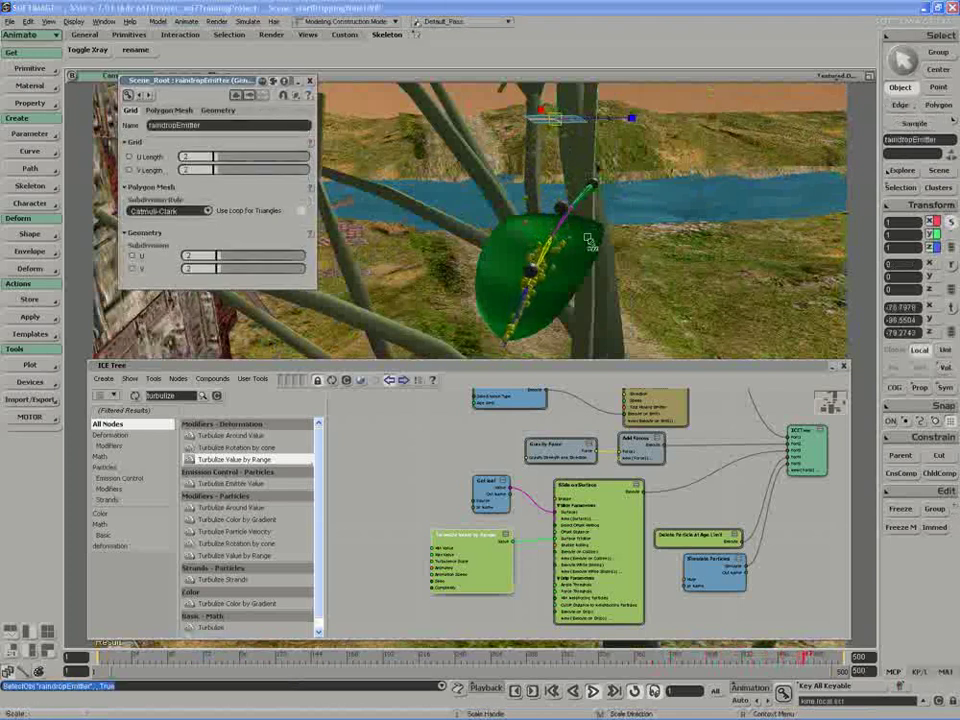
pyautogui.moveTo(632, 118); pyautogui.dragTo(723, 121)
pyautogui.press('s')
pyautogui.moveTo(720, 124); pyautogui.dragTo(613, 177, button='right')
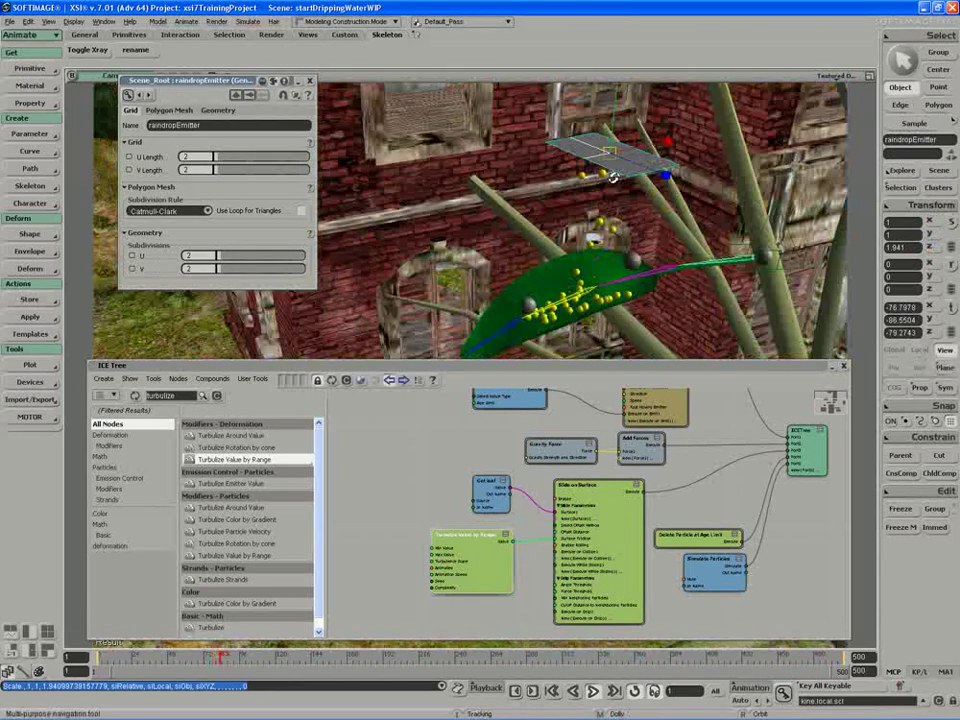
pyautogui.moveTo(667, 142); pyautogui.dragTo(699, 138)
# Step: Move the raindropEmitter grid along its local X axis to a position of about -76.38
pyautogui.press('v')
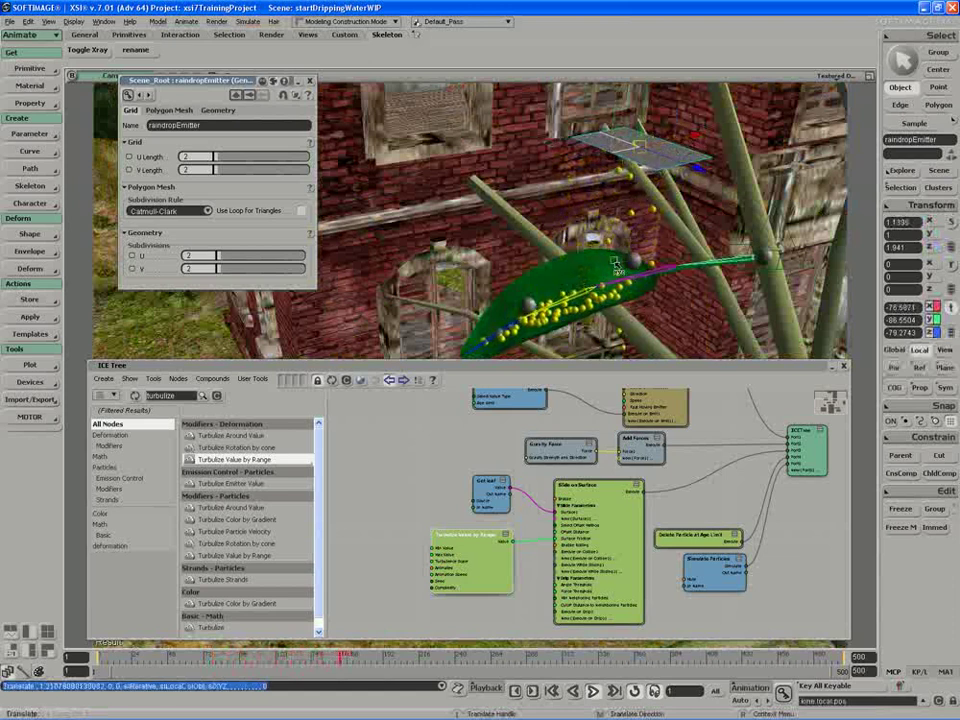
pyautogui.press('s')
pyautogui.moveTo(632, 238); pyautogui.dragTo(602, 245, button='right')
pyautogui.moveTo(670, 130); pyautogui.dragTo(668, 130)
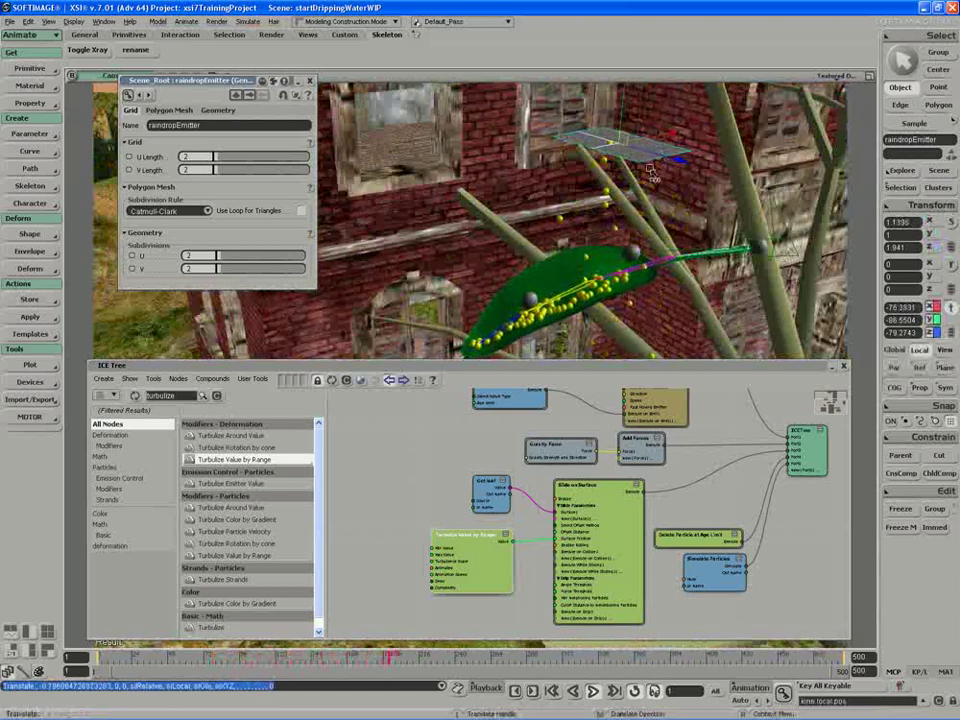
# Step: Shift the ICE Tree window down off the leaf tip and set the Slide on Surface node's Force Threshold to 2.789
pyautogui.press('s')
pyautogui.moveTo(705, 228); pyautogui.dragTo(574, 282, button='right')
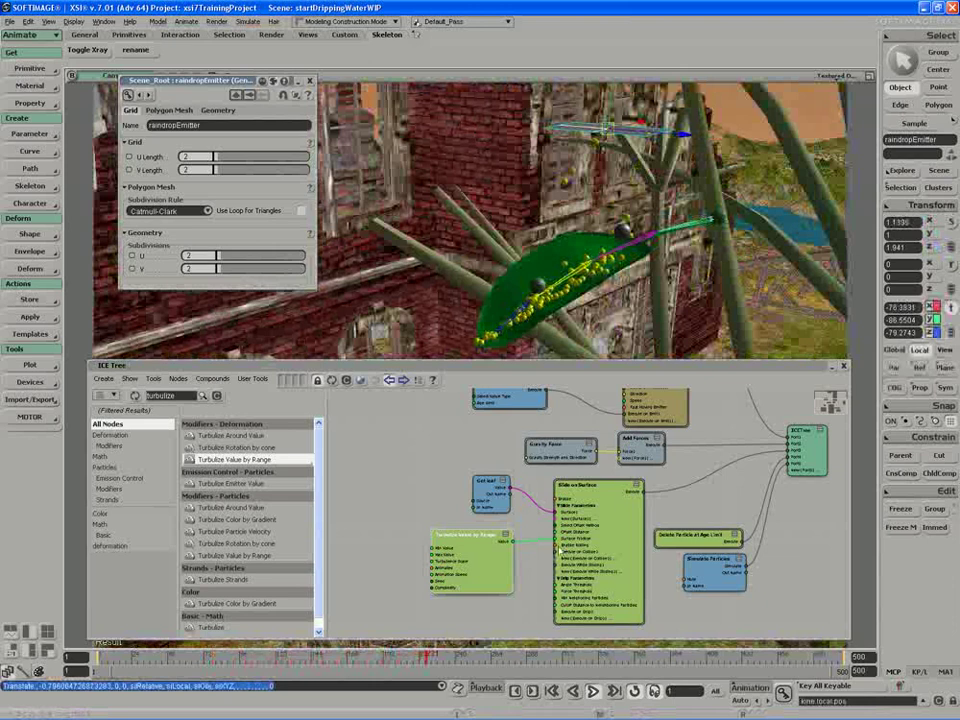
pyautogui.click(610, 535)
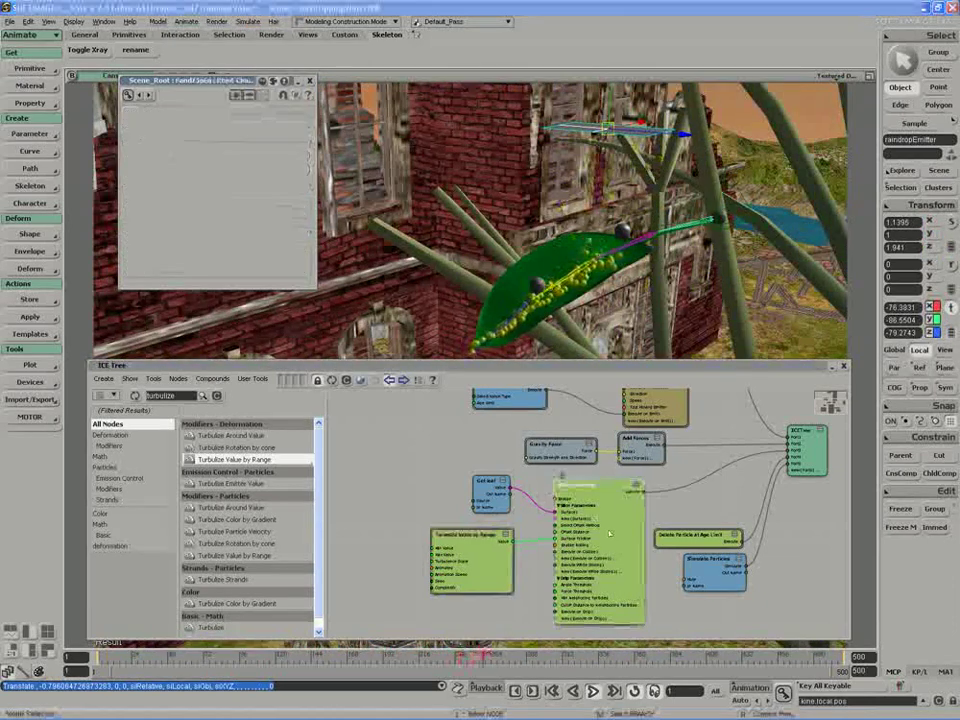
pyautogui.moveTo(584, 370); pyautogui.dragTo(557, 440)
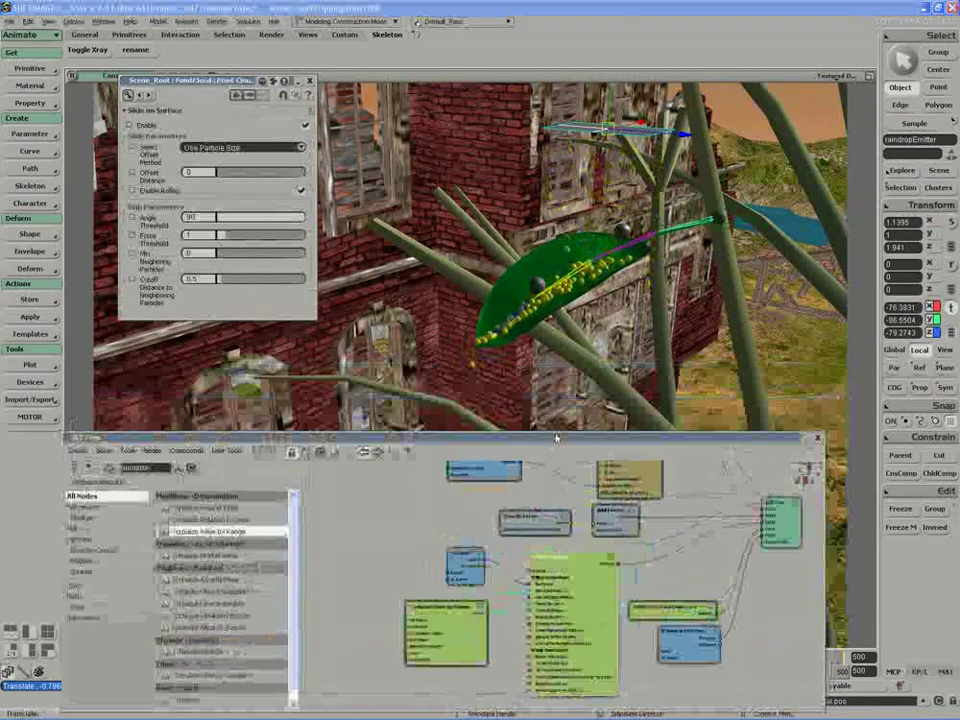
pyautogui.press('s')
pyautogui.moveTo(545, 280); pyautogui.dragTo(557, 328, button='right')
pyautogui.moveTo(557, 328); pyautogui.dragTo(578, 328, button='middle')
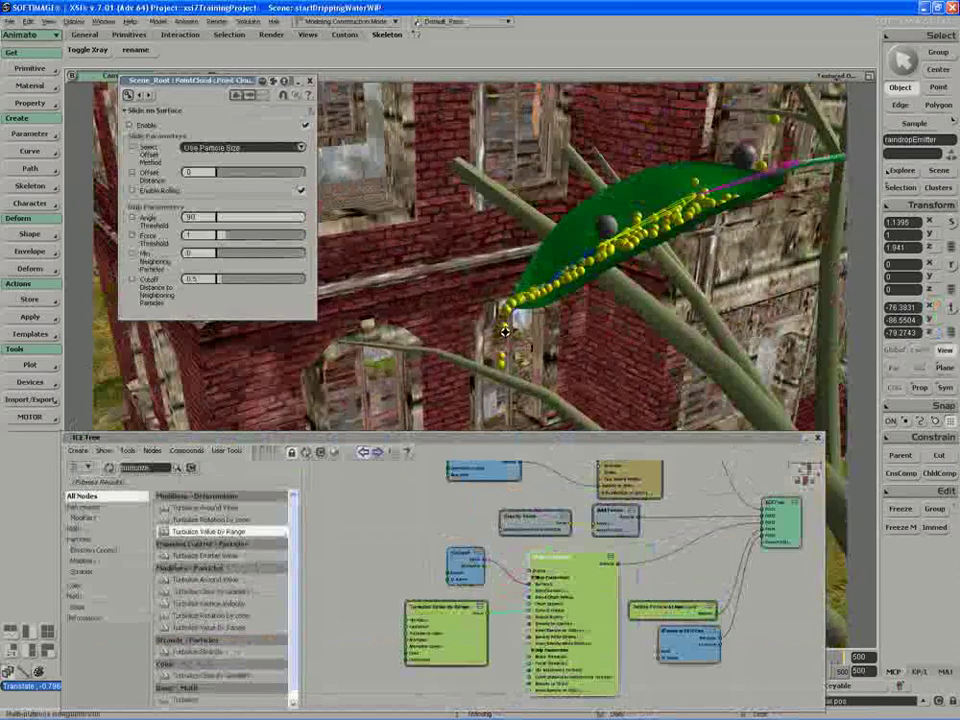
pyautogui.moveTo(578, 328); pyautogui.dragTo(562, 326, button='right')
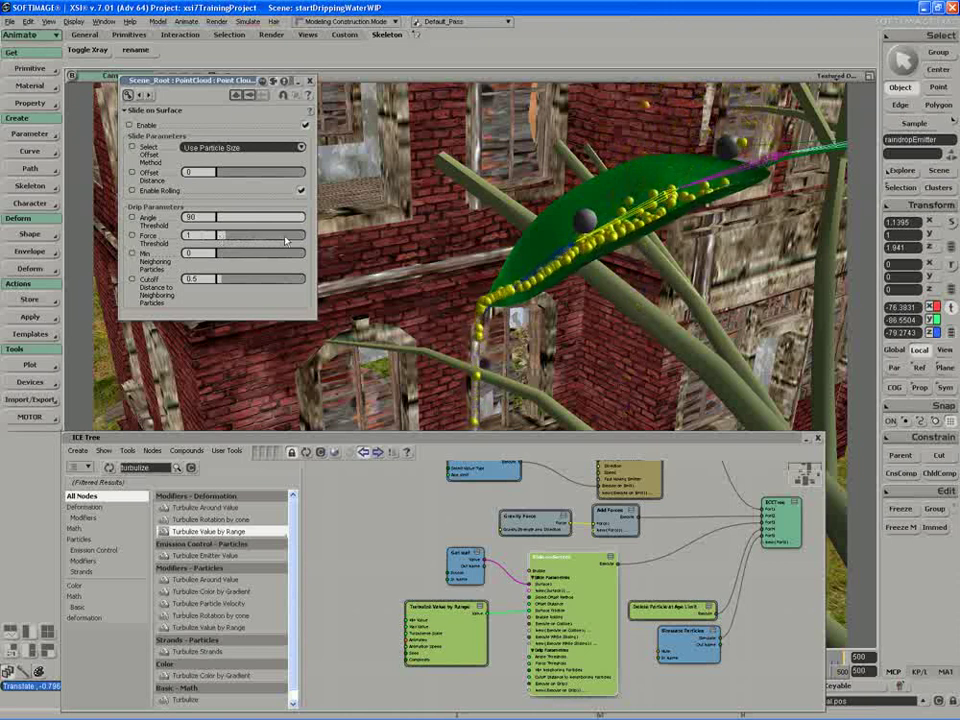
pyautogui.moveTo(218, 236); pyautogui.dragTo(266, 237)
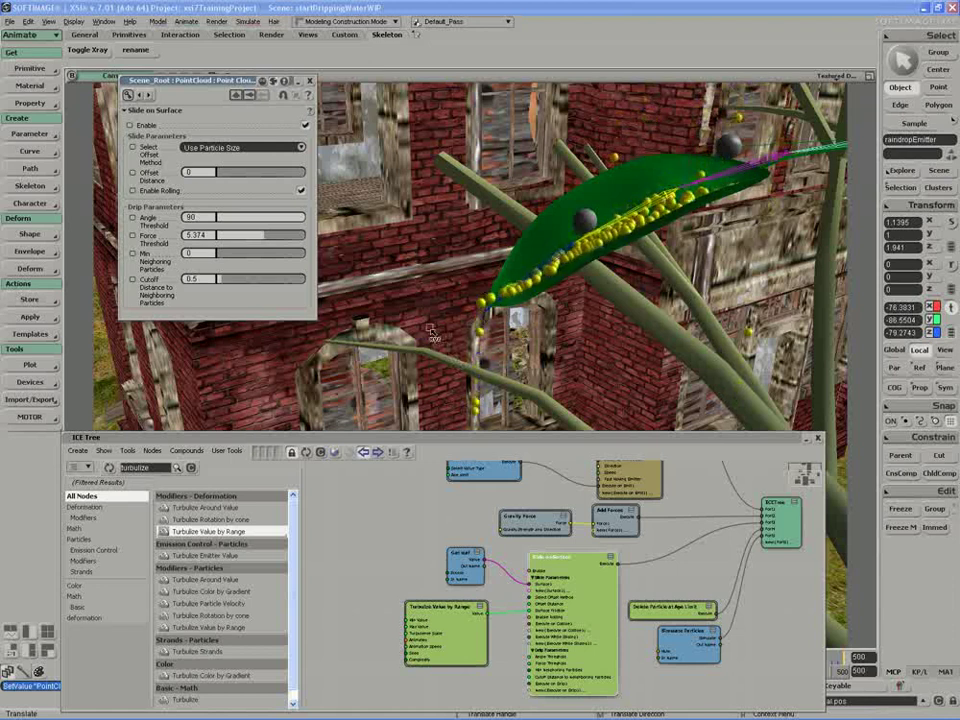
pyautogui.moveTo(262, 236); pyautogui.dragTo(243, 237)
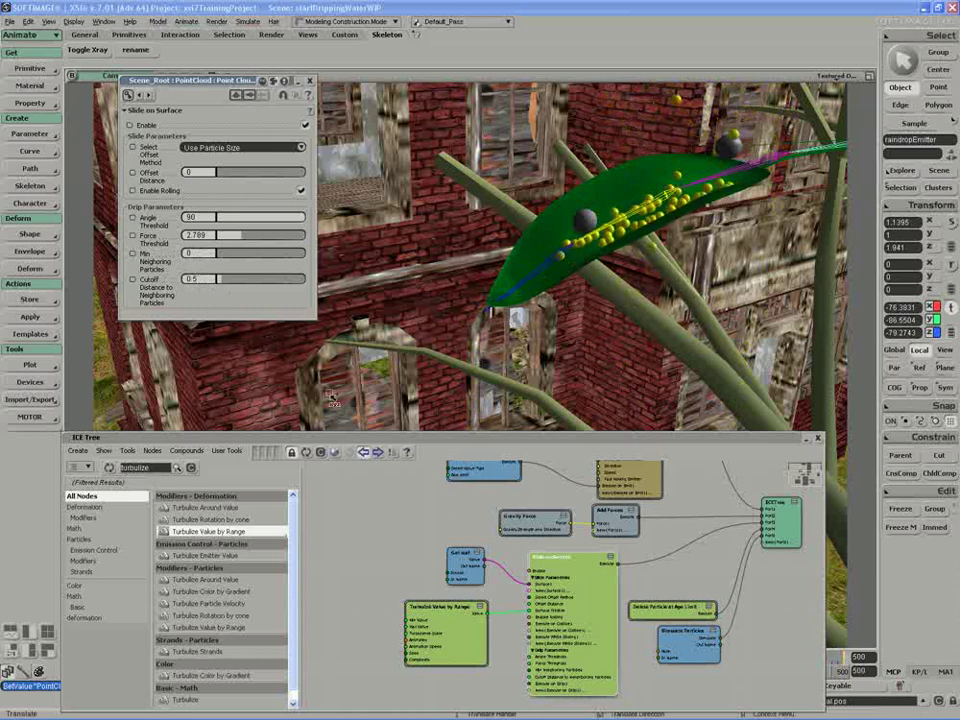
# Step: Set the Emit from Surface node's Rate to 5 particles per second
pyautogui.moveTo(597, 571); pyautogui.dragTo(592, 634, button='middle')
pyautogui.doubleClick(630, 514)
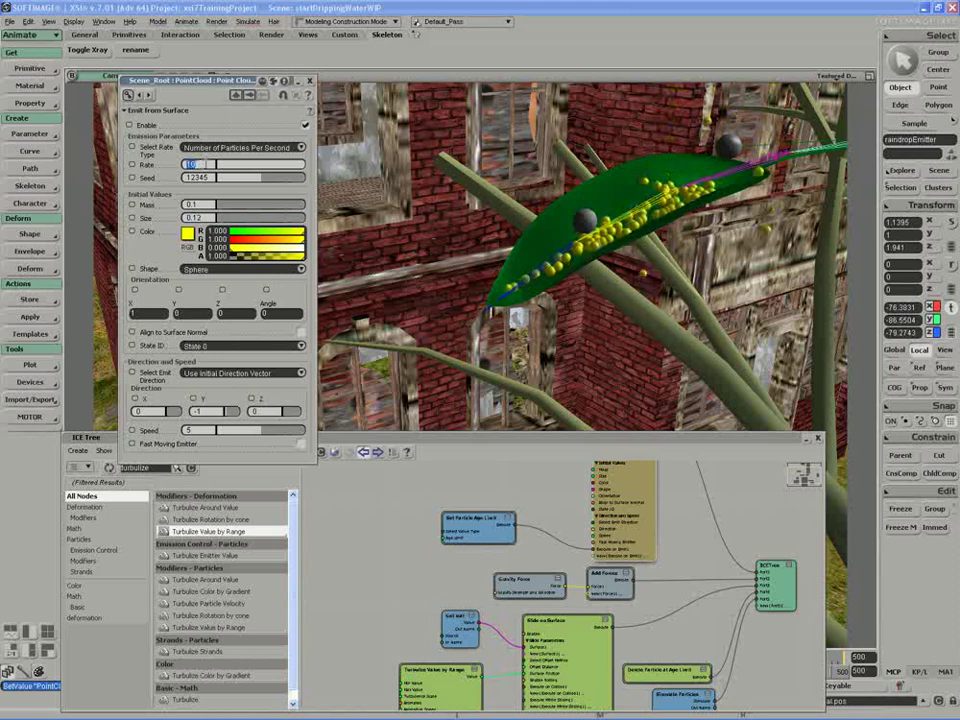
pyautogui.moveTo(206, 163); pyautogui.dragTo(200, 163)
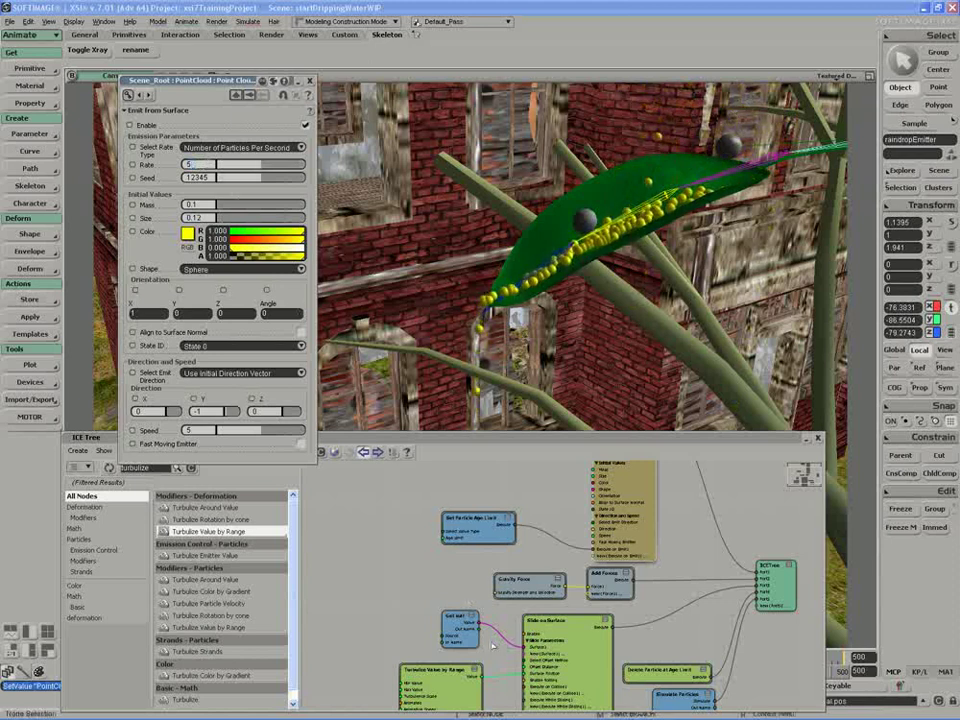
# Step: Set the Slide on Surface node's minimum number of neighboring particles to 5
pyautogui.moveTo(491, 643); pyautogui.dragTo(495, 582)
pyautogui.doubleClick(559, 631)
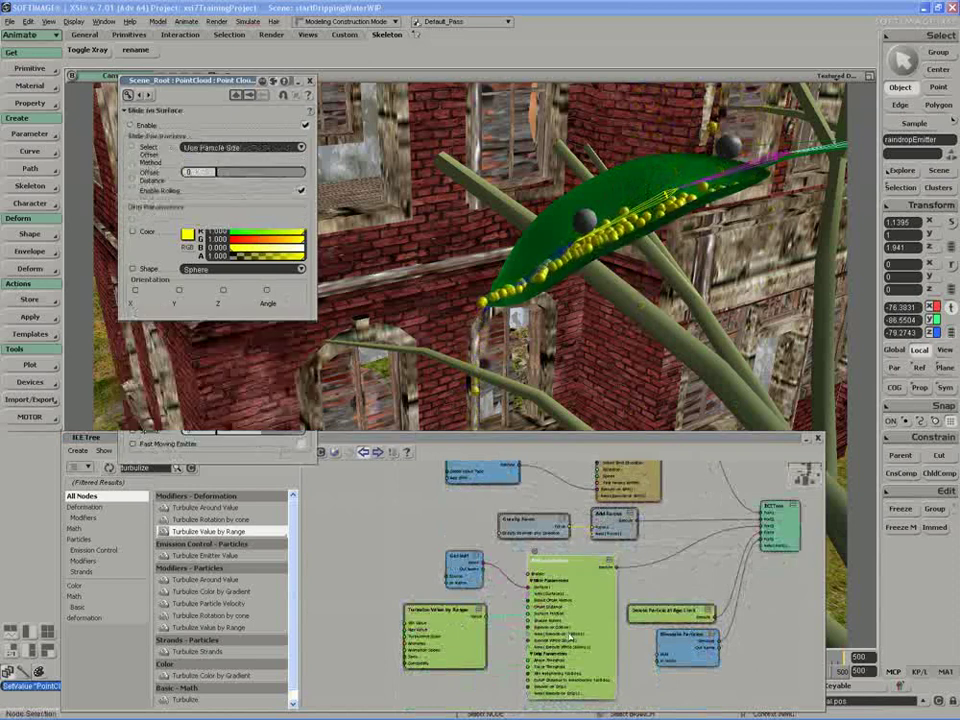
pyautogui.doubleClick(193, 253)
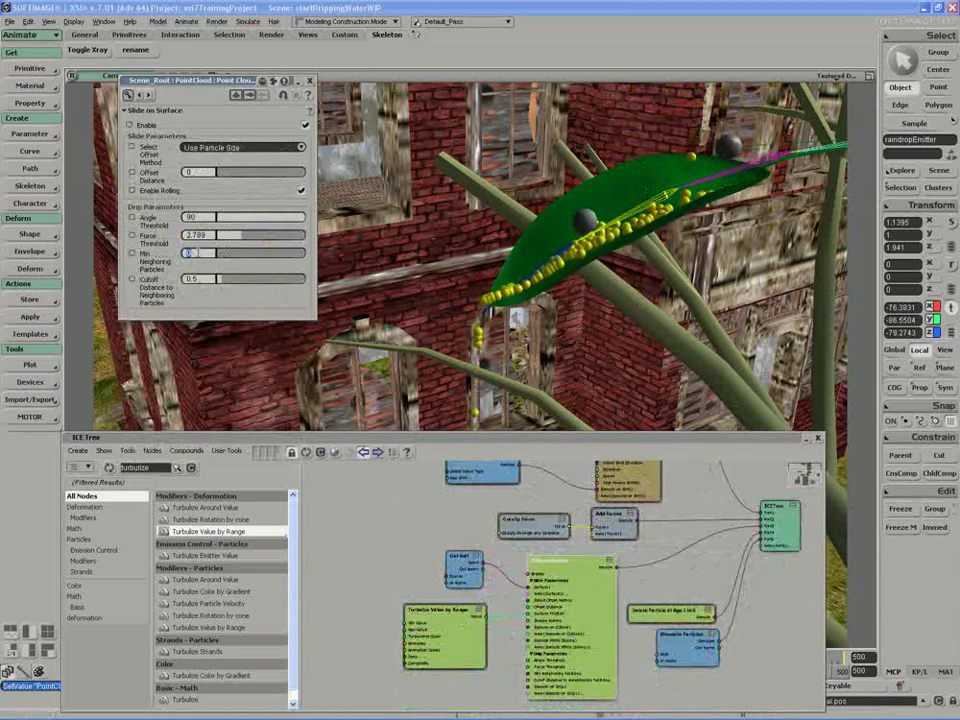
pyautogui.write('5')
pyautogui.press('Return')
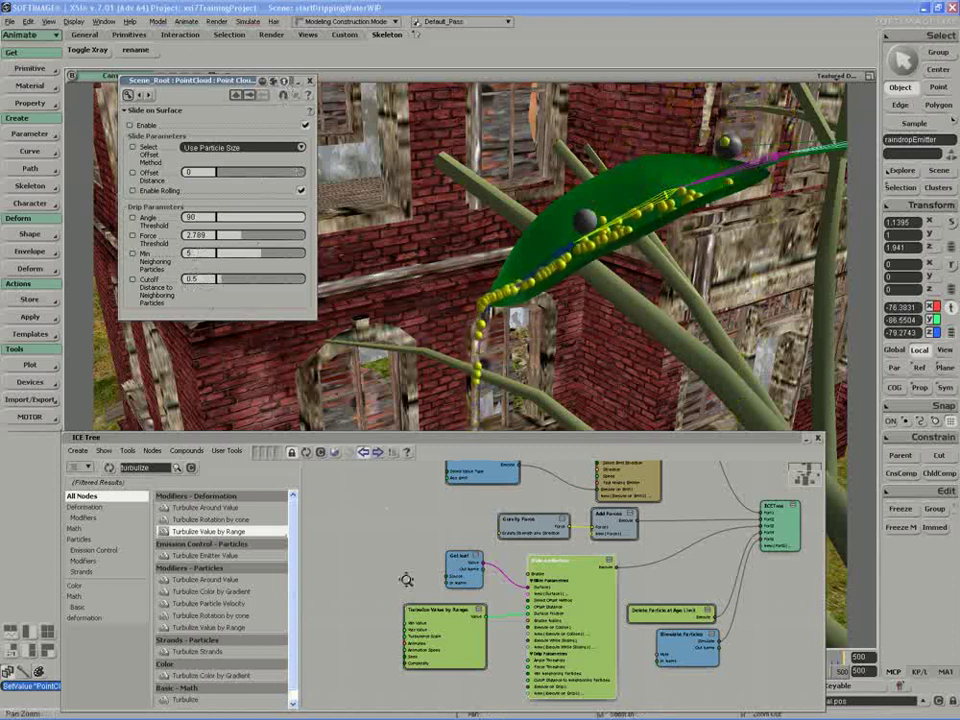
# Step: Open the Emit from Surface properties alongside and set Slide on Surface's Cutoff Distance to Neighboring Particles to 0.6
pyautogui.moveTo(405, 579); pyautogui.dragTo(410, 718, button='middle')
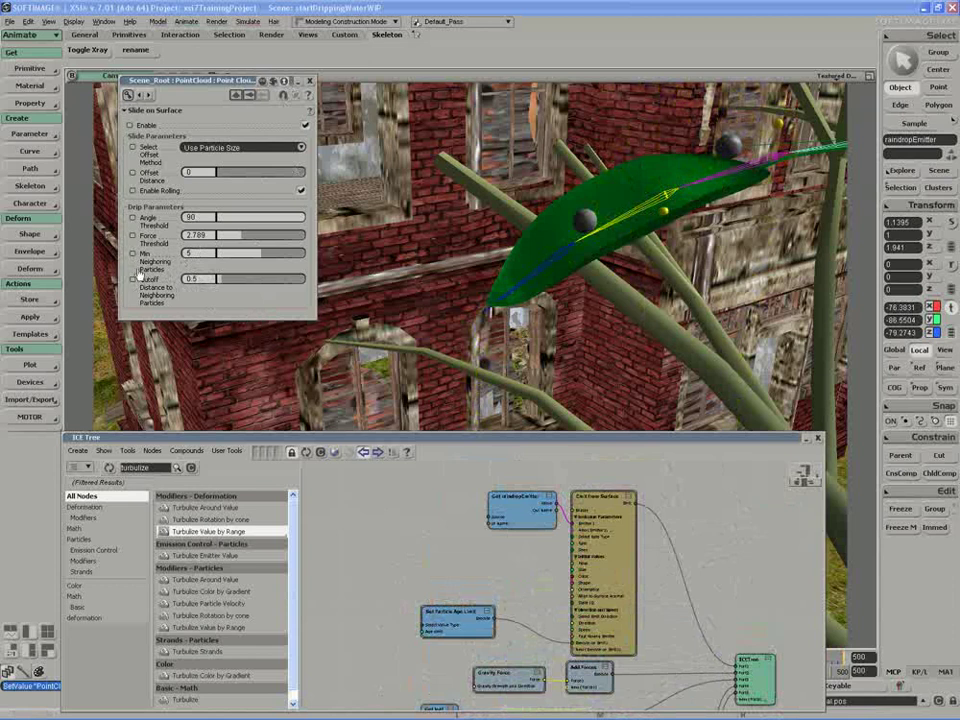
pyautogui.doubleClick(603, 563)
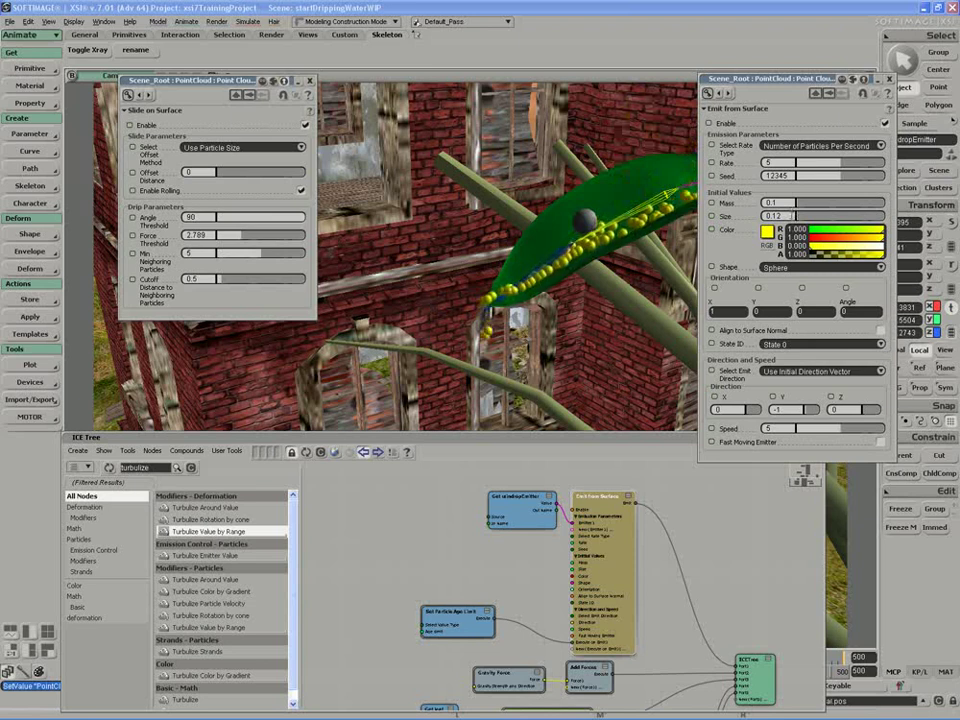
pyautogui.scroll(3, 430, 331)
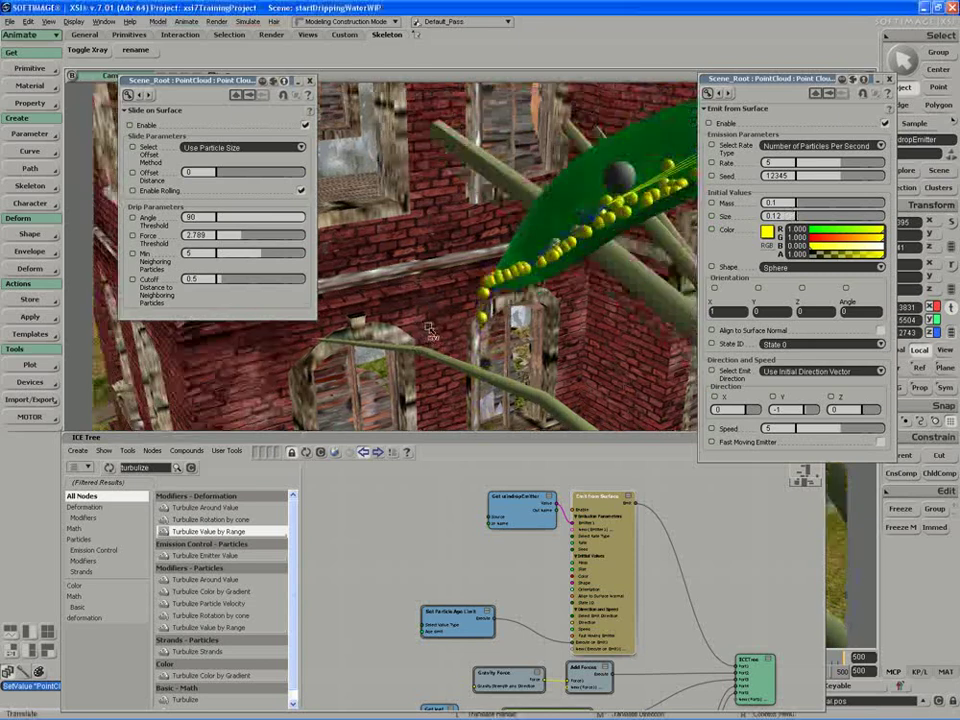
pyautogui.scroll(1, 430, 331)
pyautogui.moveTo(185, 280); pyautogui.dragTo(212, 281)
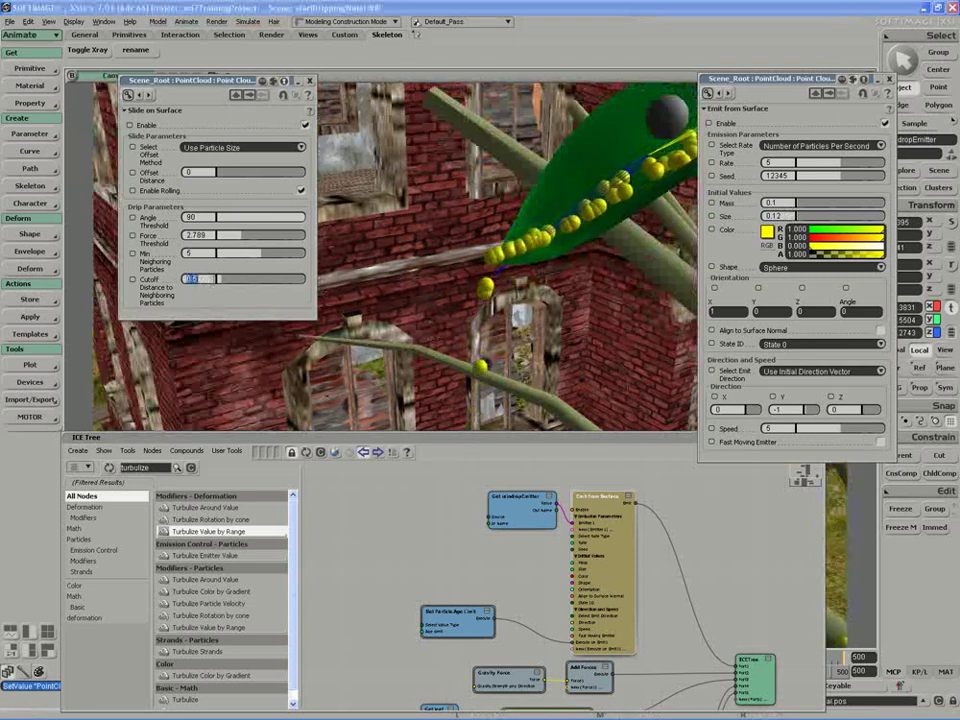
pyautogui.write('0.6')
pyautogui.press('Return')
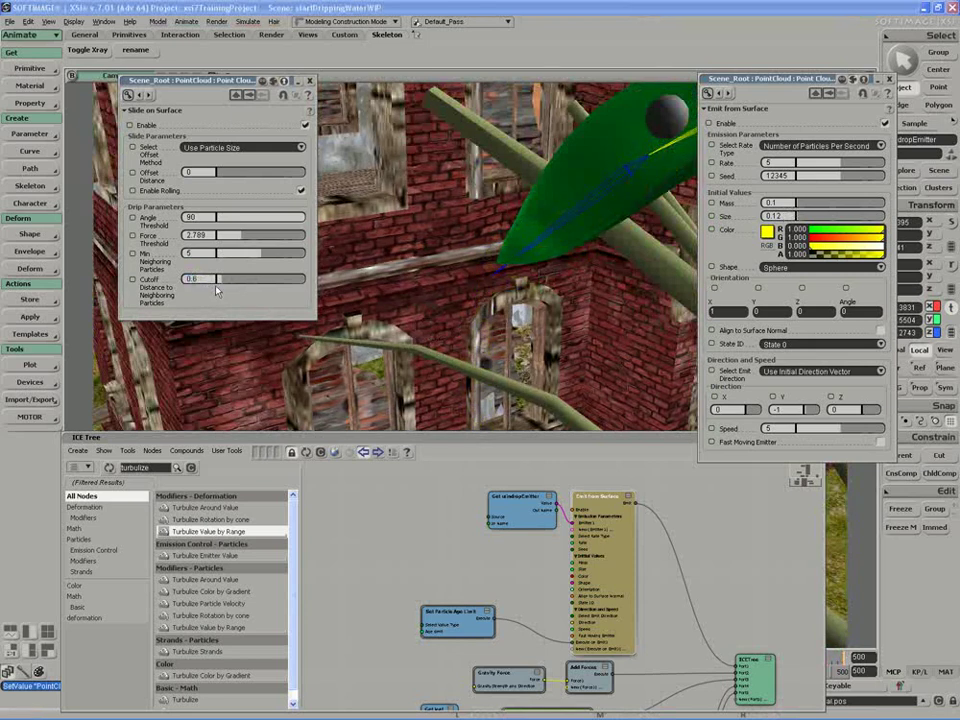
# Step: Collapse the ICE Tree window, placing it clear of the leaf tip, and stop playback at frame 240
pyautogui.doubleClick(465, 439)
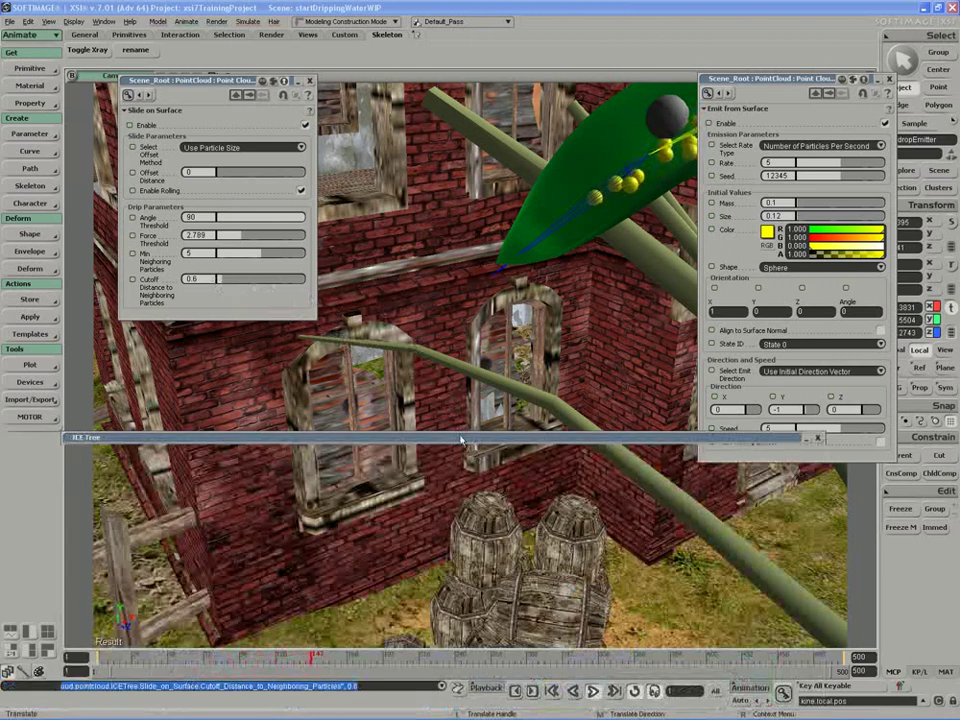
pyautogui.moveTo(461, 438); pyautogui.dragTo(460, 469)
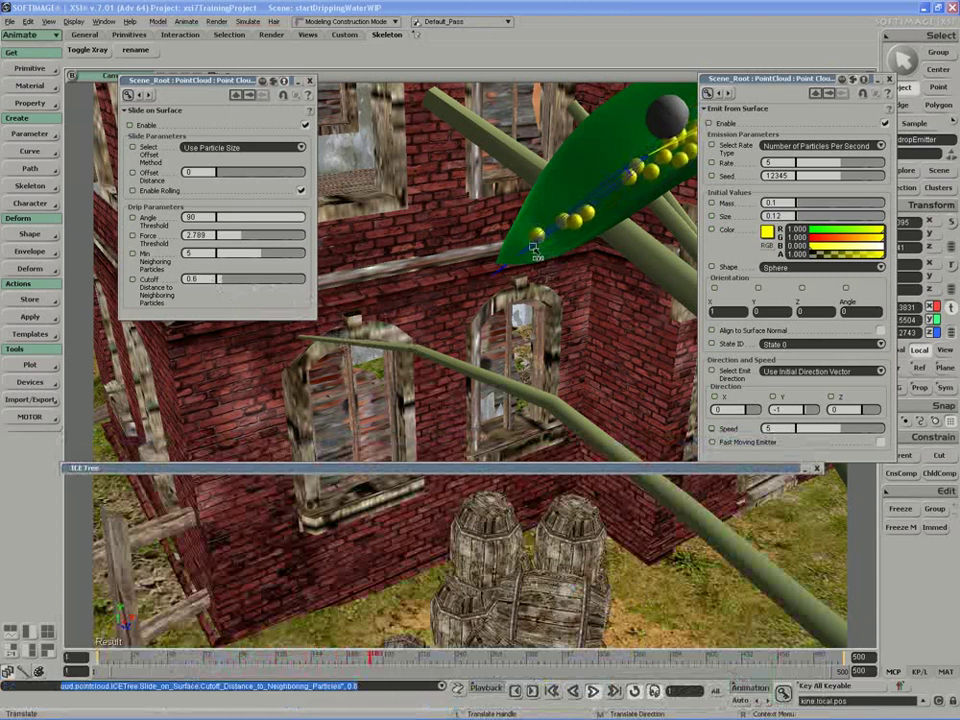
pyautogui.press('space')
pyautogui.scroll(1, 508, 268)
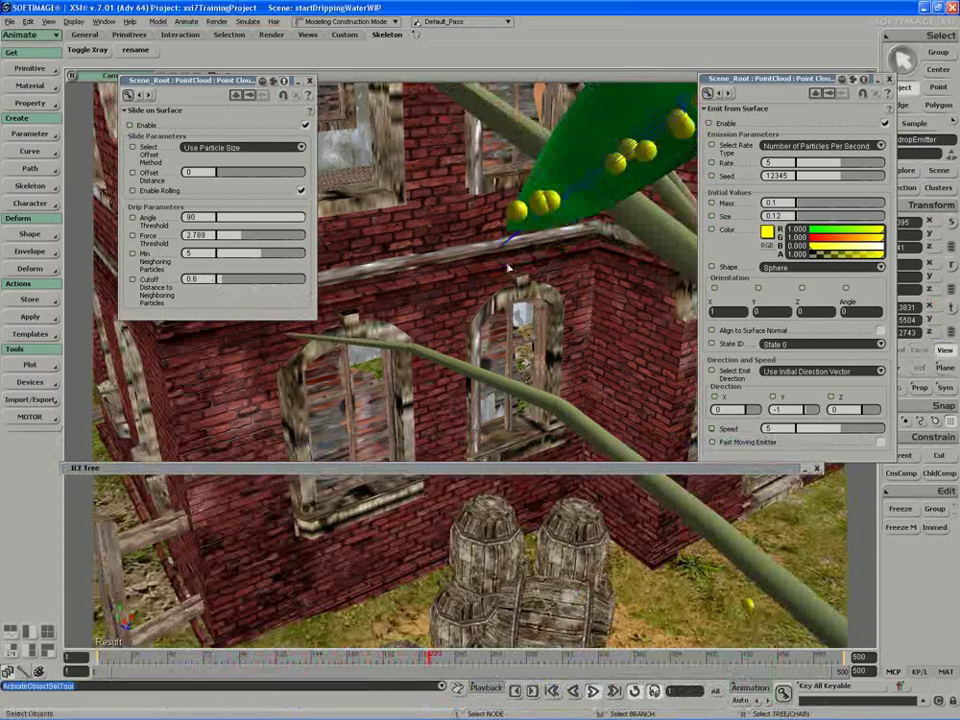
pyautogui.moveTo(508, 268); pyautogui.dragTo(534, 286, button='right')
pyautogui.click(593, 691)
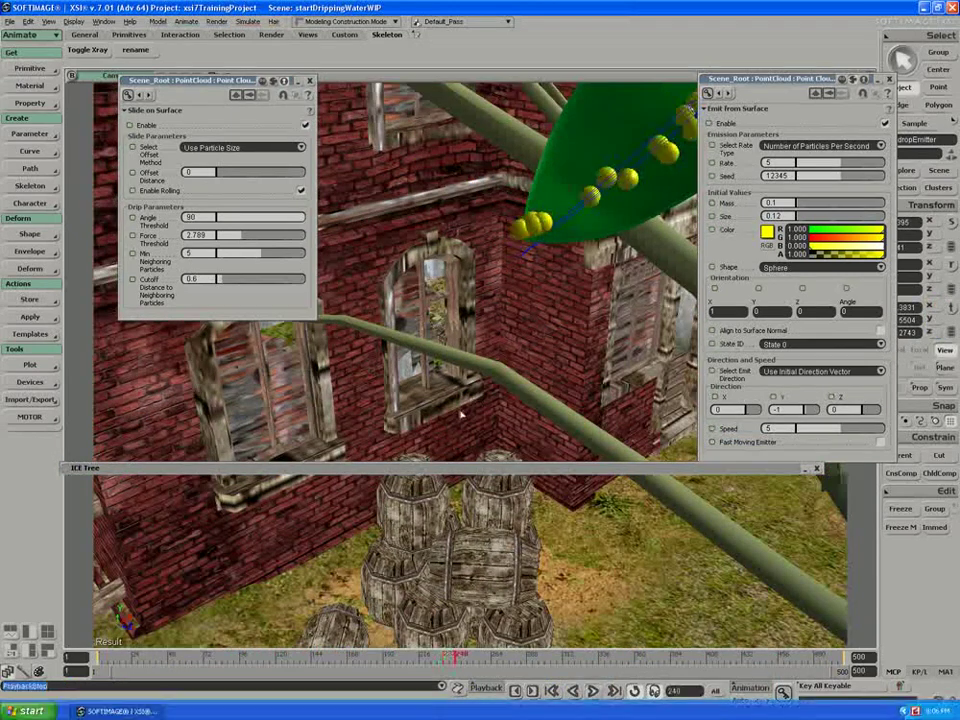
# Step: Advance the simulation frame by frame to frame 301 and examine how the drops gather and drip off the leaf tip
pyautogui.press('s')
pyautogui.moveTo(528, 245); pyautogui.dragTo(499, 345)
pyautogui.moveTo(498, 345); pyautogui.dragTo(506, 312, button='middle')
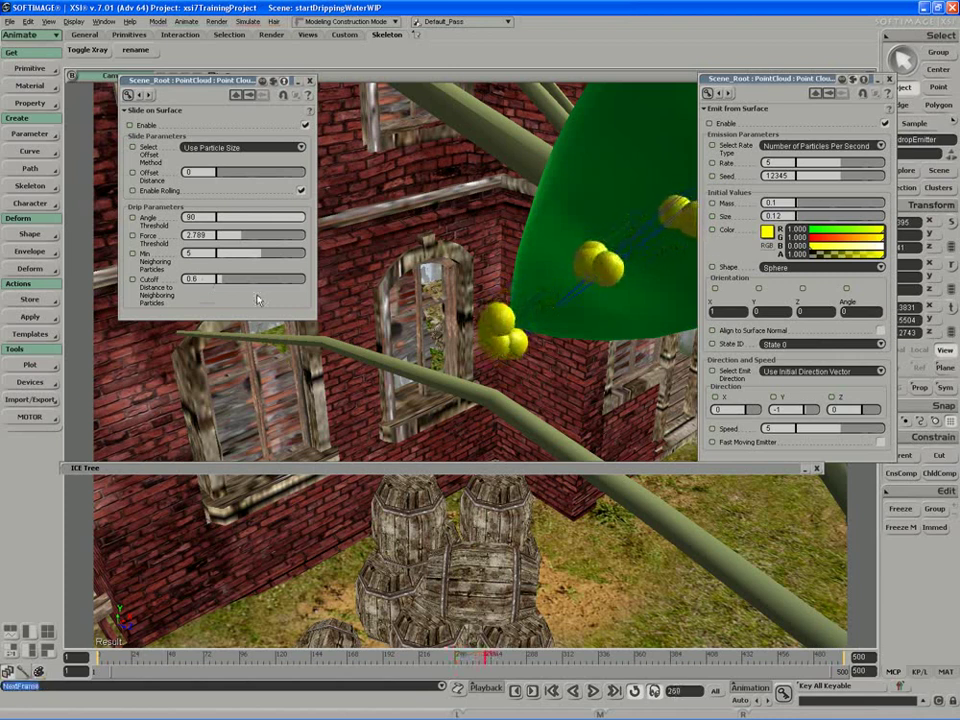
pyautogui.press('s')
pyautogui.moveTo(480, 405); pyautogui.dragTo(435, 375, button='right')
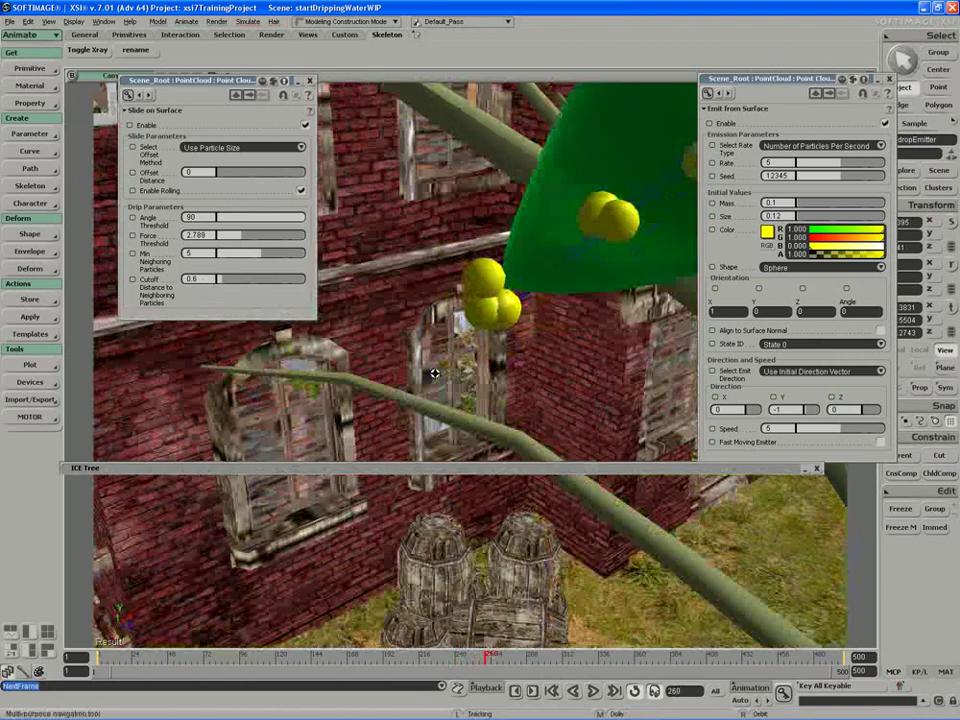
pyautogui.press('Right')
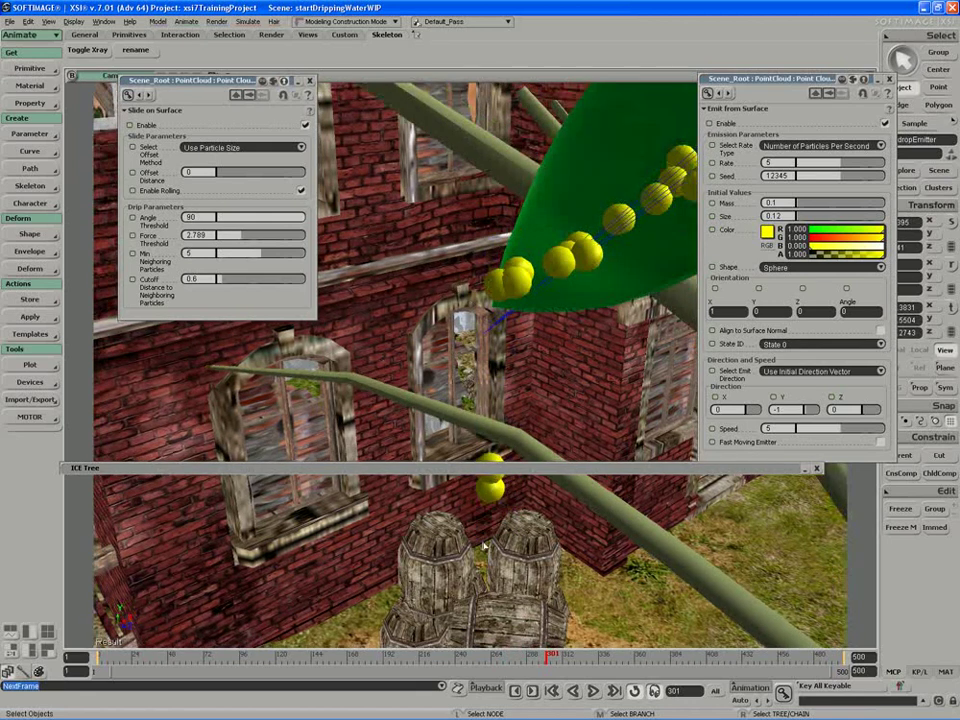
pyautogui.scroll(-4, 484, 545)
pyautogui.moveTo(480, 544); pyautogui.dragTo(486, 410, button='right')
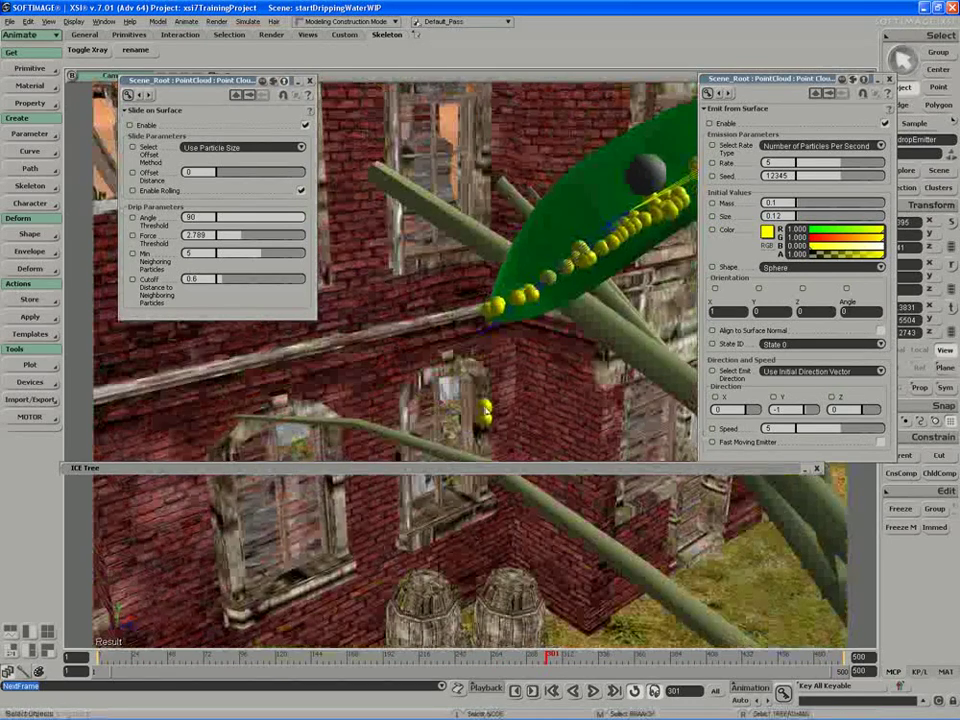